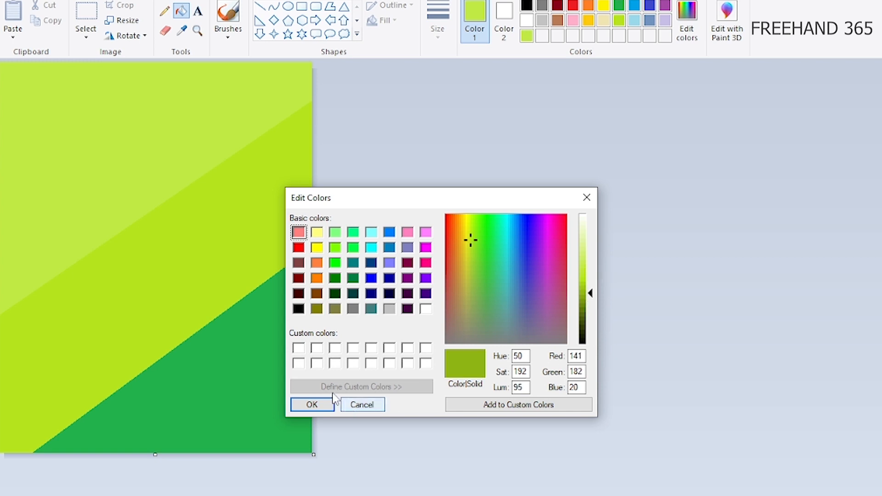
# - Draw a diagonal lime line across the light lime area and fill the band below it with lime
pyautogui.click(527, 36)
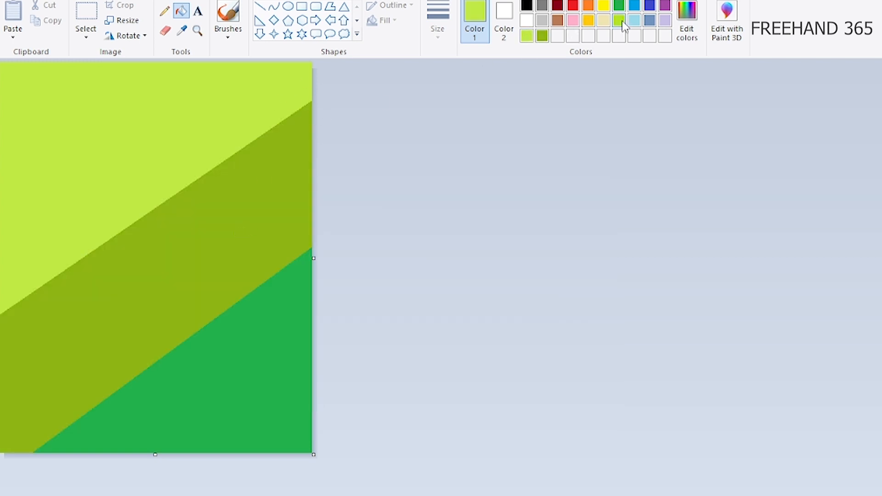
pyautogui.click(260, 6)
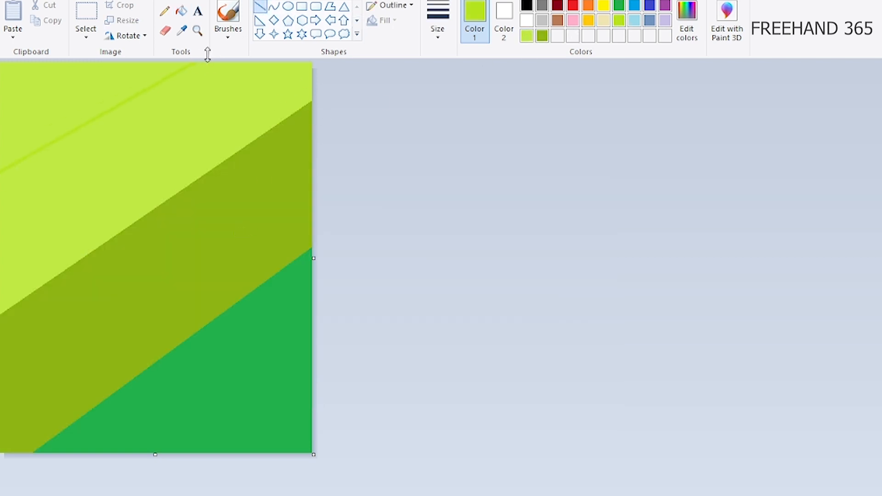
pyautogui.click(181, 10)
pyautogui.click(223, 95)
# - Choose a darker green, draw a diagonal line across the canvas's lower-right corner and fill that corner with it
pyautogui.click(686, 21)
pyautogui.click(588, 299)
pyautogui.click(356, 288)
pyautogui.click(312, 403)
pyautogui.click(259, 6)
pyautogui.moveTo(311, 342); pyautogui.dragTo(172, 453)
pyautogui.click(182, 11)
pyautogui.click(268, 418)
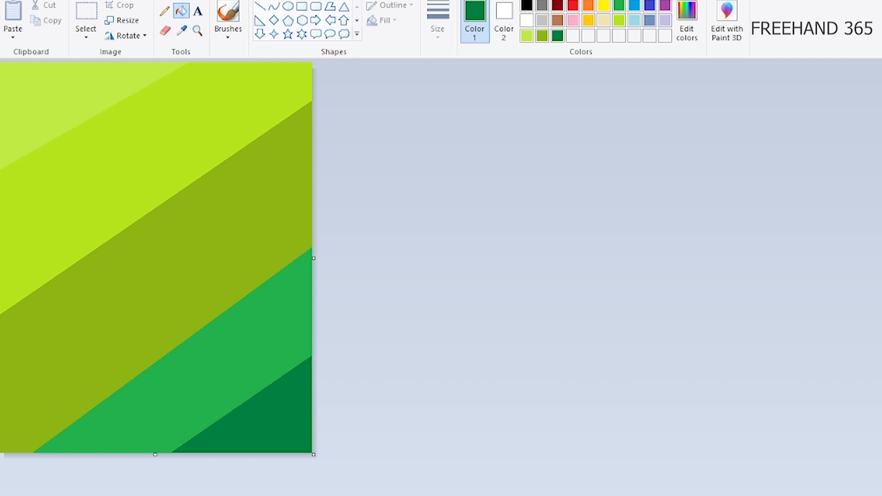
# - Squash the striped image horizontally into a very narrow strip, with the aspect ratio unlocked
pyautogui.click(122, 20)
pyautogui.click(45, 149)
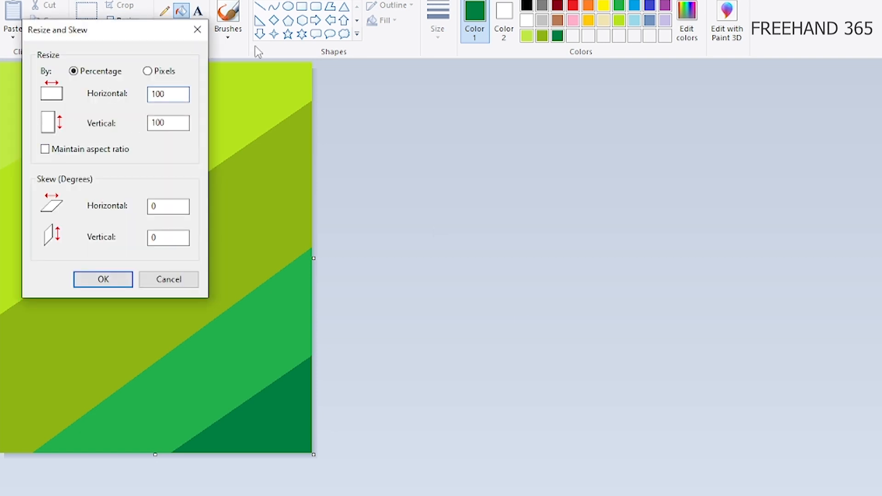
pyautogui.press('Return')
pyautogui.click(122, 20)
pyautogui.click(44, 149)
pyautogui.press('Return')
# - Stretch the narrow strip with repeated 500 percent horizontal resizes, aspect ratio unlocked, to form a broad vertical gradient
pyautogui.click(122, 20)
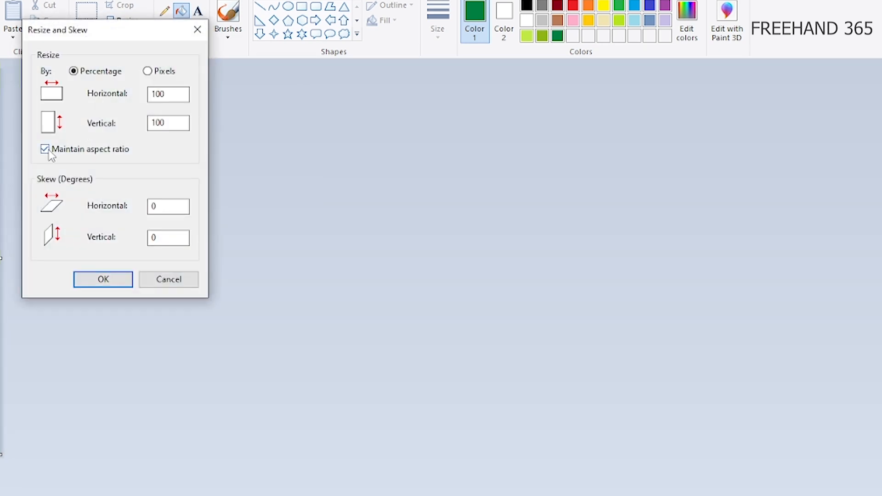
pyautogui.press('BackSpace')
pyautogui.press('BackSpace')
pyautogui.write('100')
pyautogui.press('Return')
pyautogui.click(122, 20)
pyautogui.click(44, 149)
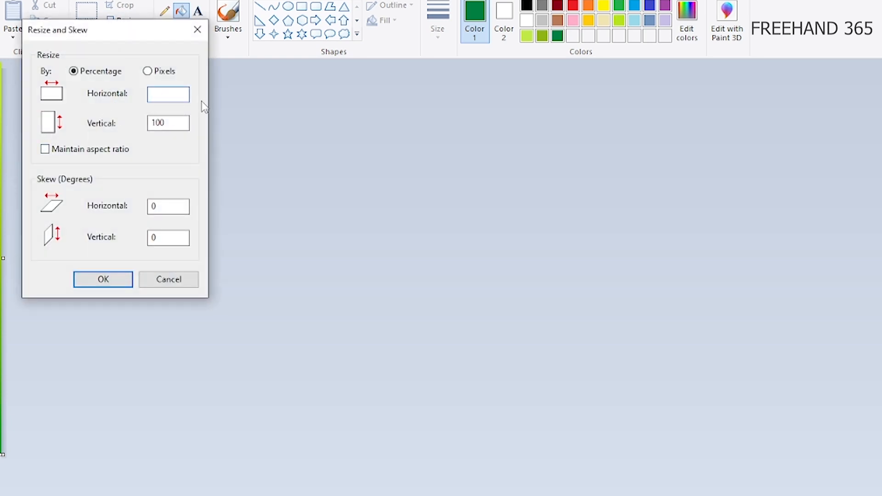
pyautogui.press('Return')
pyautogui.click(121, 20)
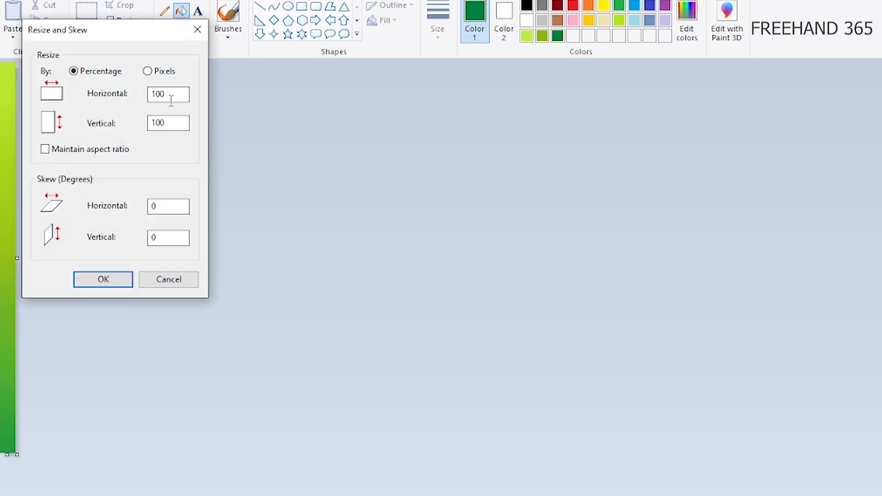
pyautogui.write('500')
pyautogui.press('Return')
pyautogui.click(121, 20)
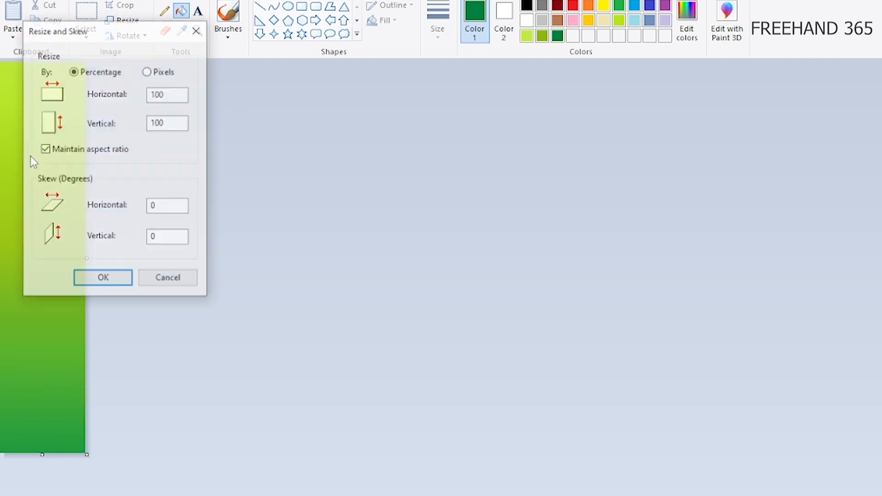
pyautogui.write('100')
pyautogui.press('Return')
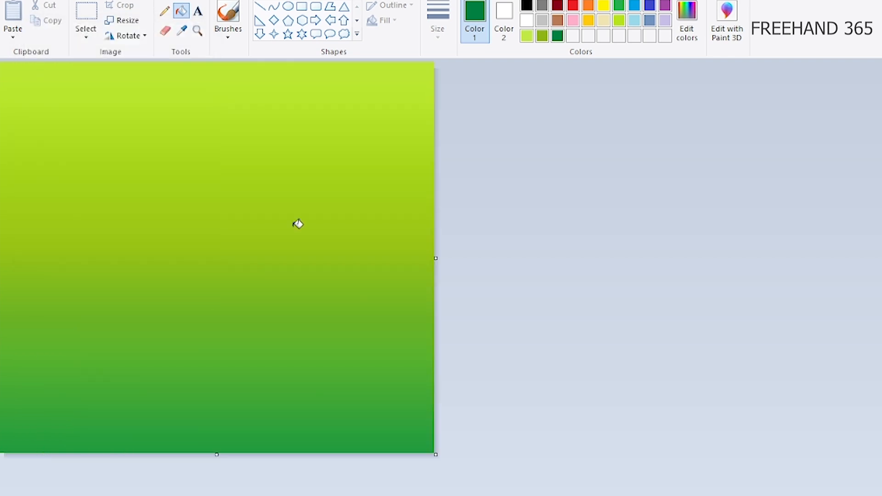
# - Enlarge the canvas to the right and downward and stretch the gradient to cover all of it
pyautogui.moveTo(433, 454); pyautogui.dragTo(859, 495)
pyautogui.click(86, 14)
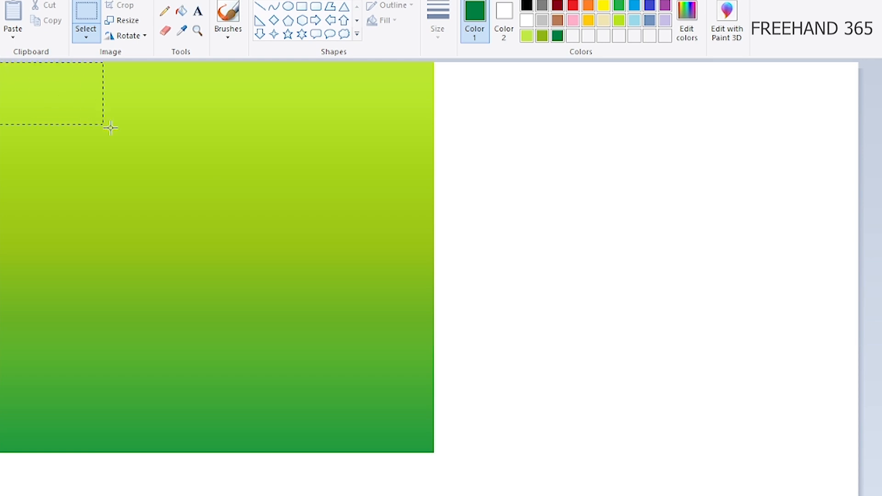
pyautogui.moveTo(432, 451); pyautogui.dragTo(859, 495)
# - Draw a large ellipse over the gradient with a black outline and no fill
pyautogui.click(288, 7)
pyautogui.click(386, 21)
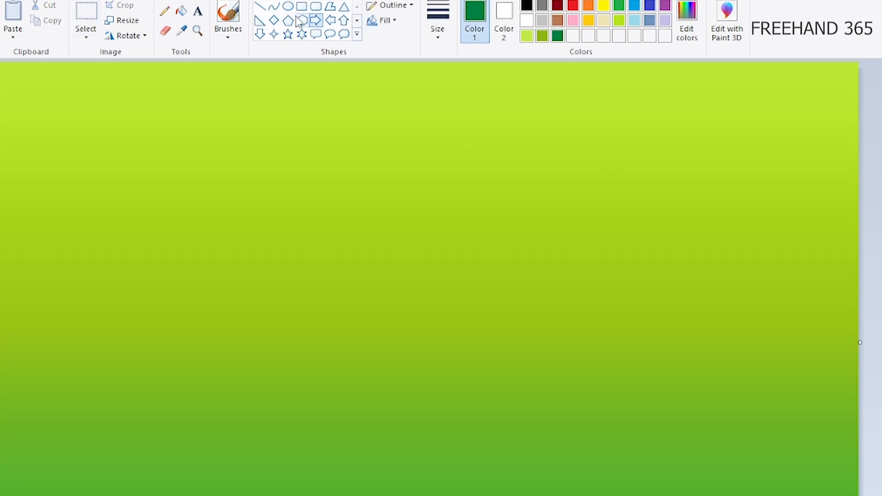
pyautogui.click(396, 54)
pyautogui.click(386, 21)
pyautogui.click(400, 54)
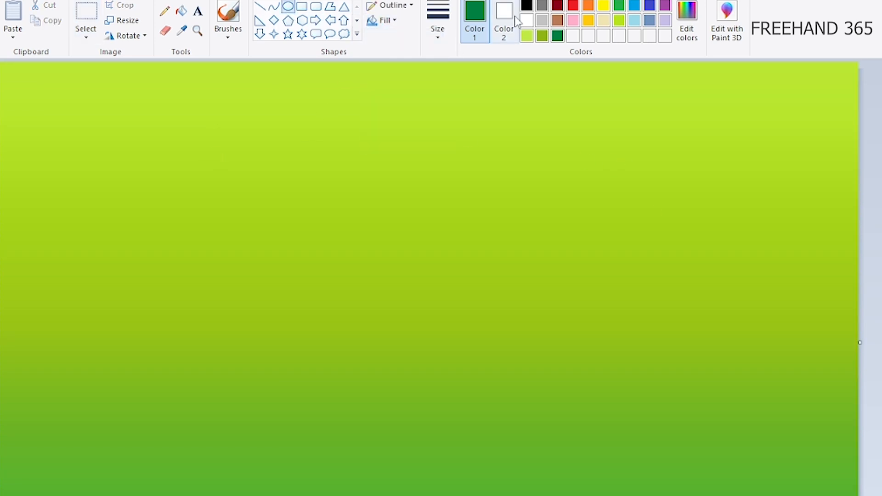
pyautogui.click(527, 6)
pyautogui.moveTo(229, 139); pyautogui.dragTo(692, 495)
# - Resize and move the outline into a large, round circle near the middle of the canvas
pyautogui.moveTo(605, 495); pyautogui.dragTo(553, 484)
pyautogui.moveTo(178, 92); pyautogui.dragTo(212, 125)
pyautogui.moveTo(543, 359); pyautogui.dragTo(530, 340)
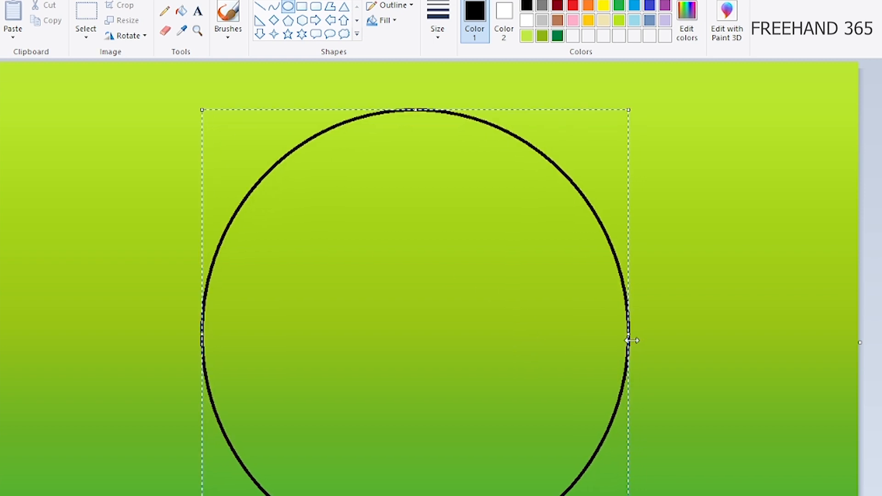
pyautogui.moveTo(629, 341); pyautogui.dragTo(654, 337)
pyautogui.moveTo(608, 355); pyautogui.dragTo(590, 354)
pyautogui.moveTo(640, 334); pyautogui.dragTo(646, 334)
pyautogui.moveTo(607, 436); pyautogui.dragTo(603, 436)
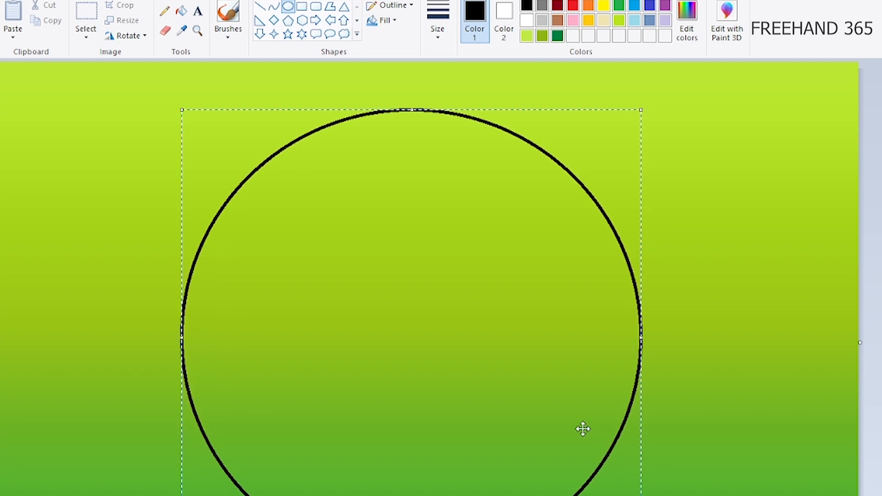
pyautogui.moveTo(641, 495); pyautogui.dragTo(671, 495)
pyautogui.moveTo(607, 436); pyautogui.dragTo(597, 422)
# - Nudge the circle slightly upward and commit it in place
pyautogui.press('Up')
pyautogui.press('Up')
pyautogui.press('Up')
pyautogui.press('Up')
pyautogui.press('Up')
pyautogui.press('Up')
pyautogui.press('Up')
pyautogui.press('Up')
pyautogui.press('Up')
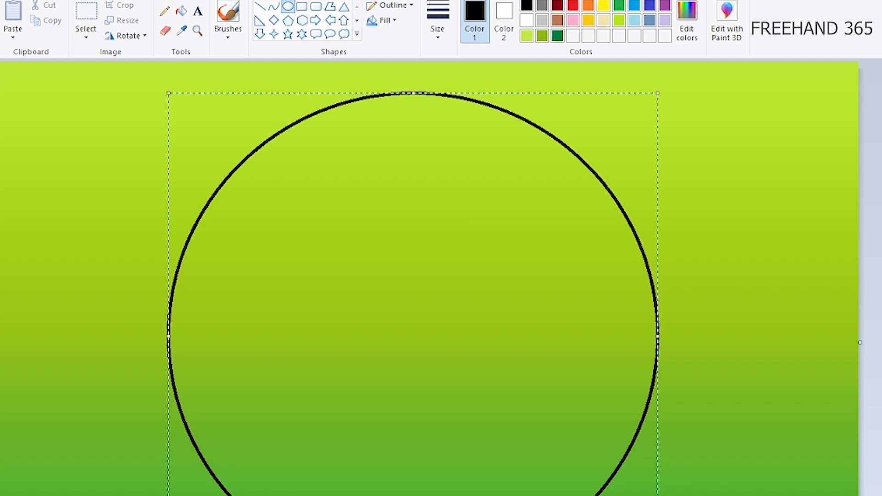
pyautogui.click(88, 283)
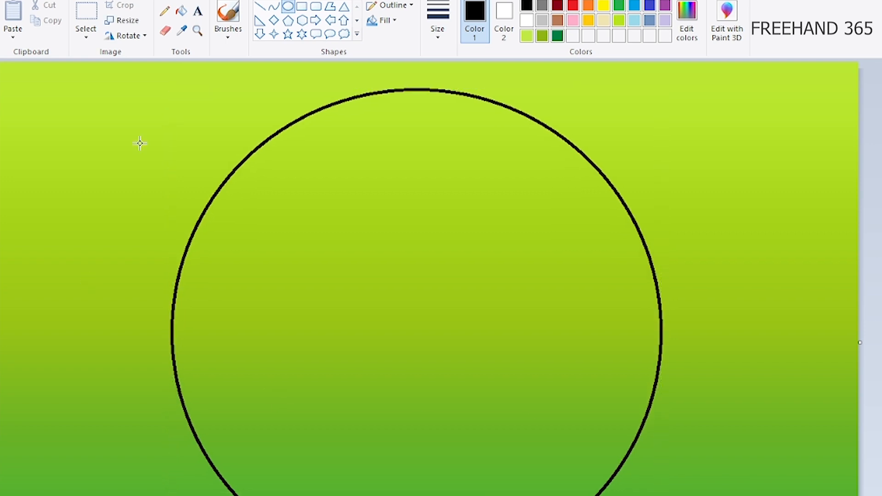
pyautogui.click(86, 35)
pyautogui.click(99, 68)
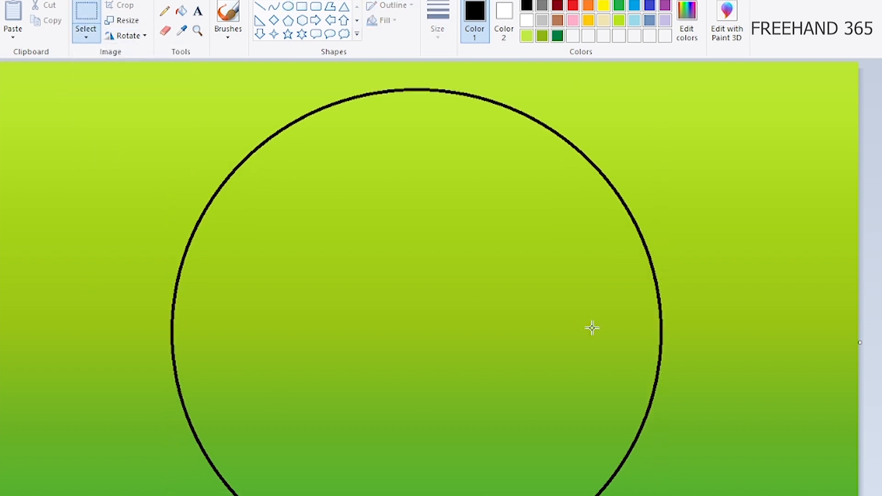
pyautogui.moveTo(662, 336); pyautogui.dragTo(680, 416)
# - Start a solid white-filled polygon with a black outline and trace it up the circle's right side to the top
pyautogui.click(329, 6)
pyautogui.click(383, 21)
pyautogui.click(434, 84)
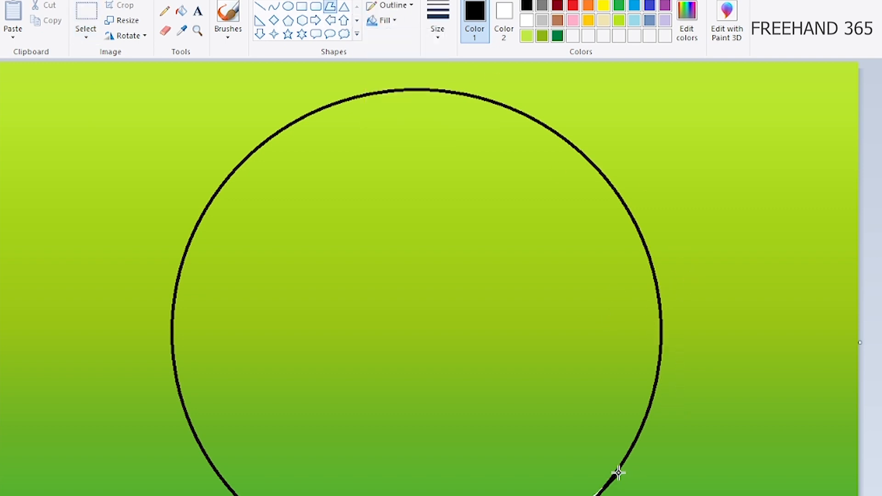
pyautogui.click(642, 430)
pyautogui.click(659, 369)
pyautogui.click(660, 294)
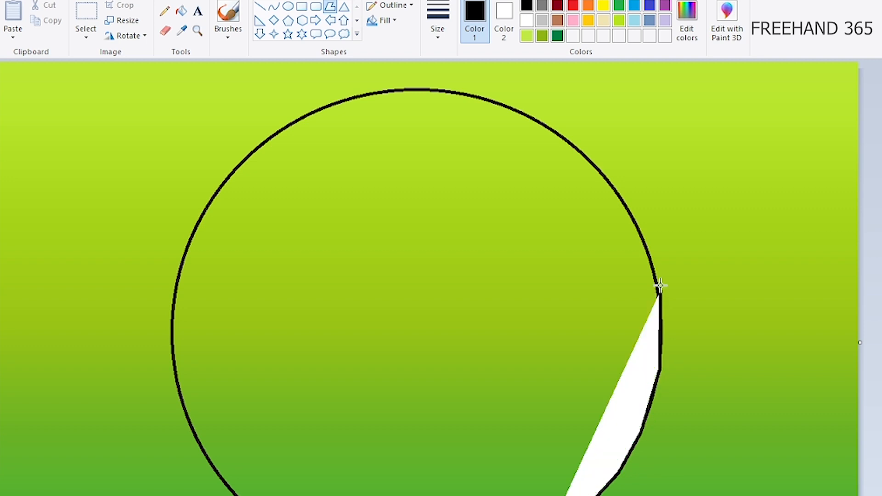
pyautogui.click(636, 218)
pyautogui.click(594, 163)
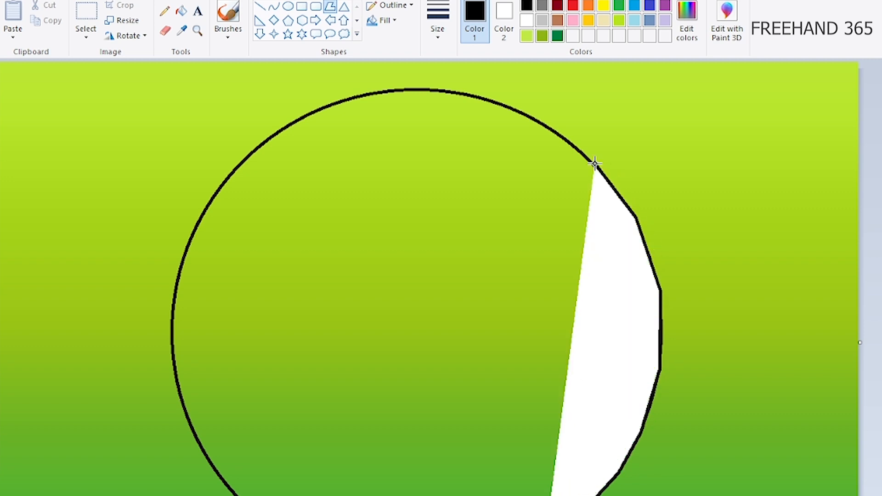
pyautogui.click(536, 118)
pyautogui.click(461, 93)
pyautogui.click(401, 89)
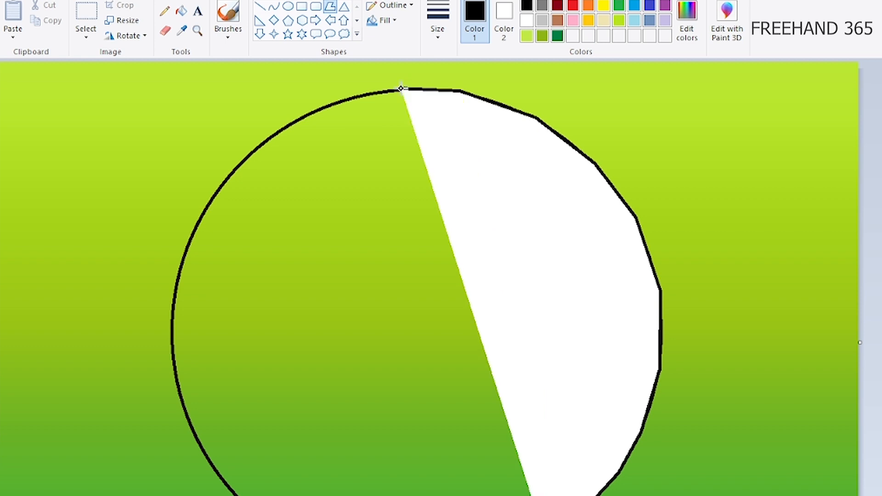
# - Continue the polygon from the circle's top down along its left side to the lower left
pyautogui.click(310, 111)
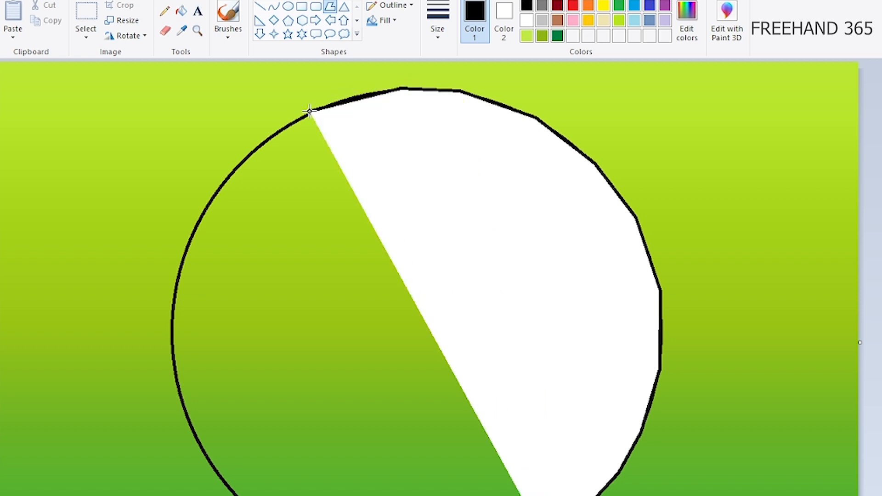
pyautogui.click(233, 168)
pyautogui.click(205, 208)
pyautogui.click(176, 283)
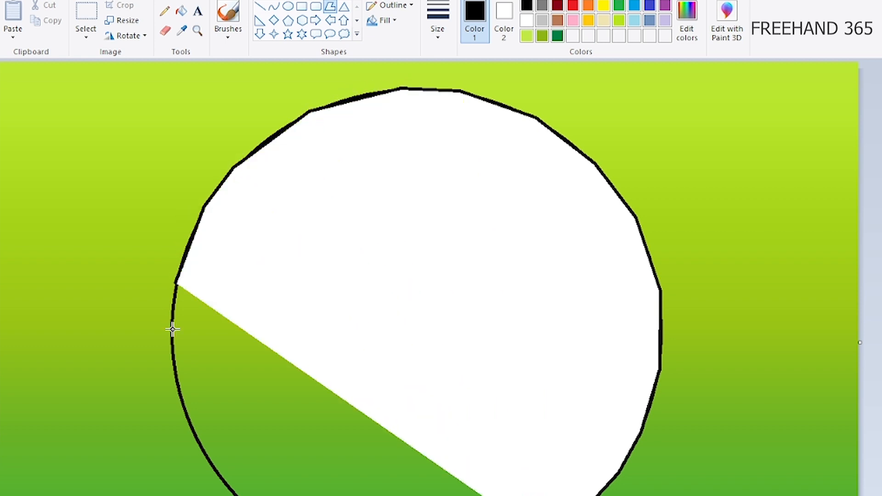
pyautogui.click(173, 372)
pyautogui.click(194, 438)
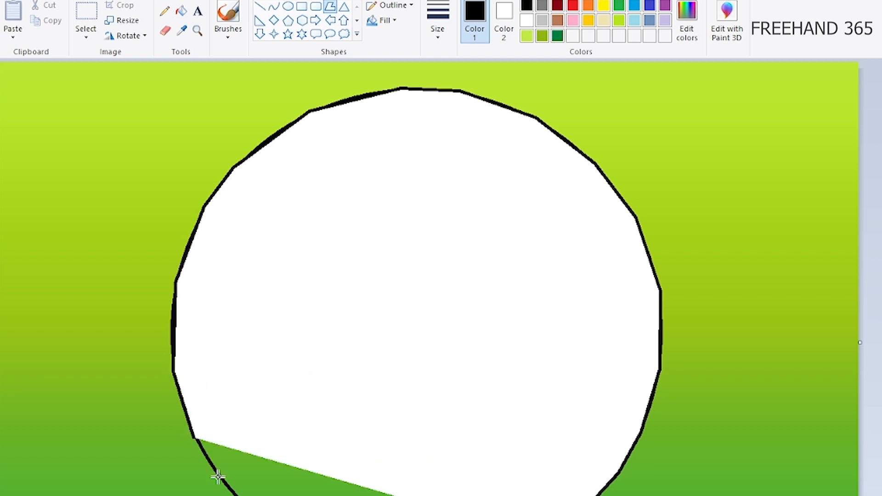
pyautogui.click(229, 490)
# - Extend the polygon around the canvas corners, close it, and fill the area outside the circle with black
pyautogui.click(1, 64)
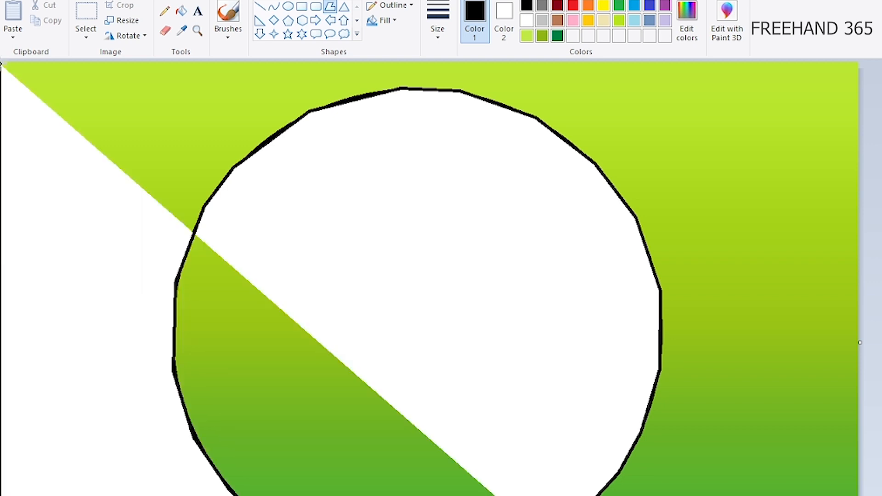
pyautogui.click(856, 64)
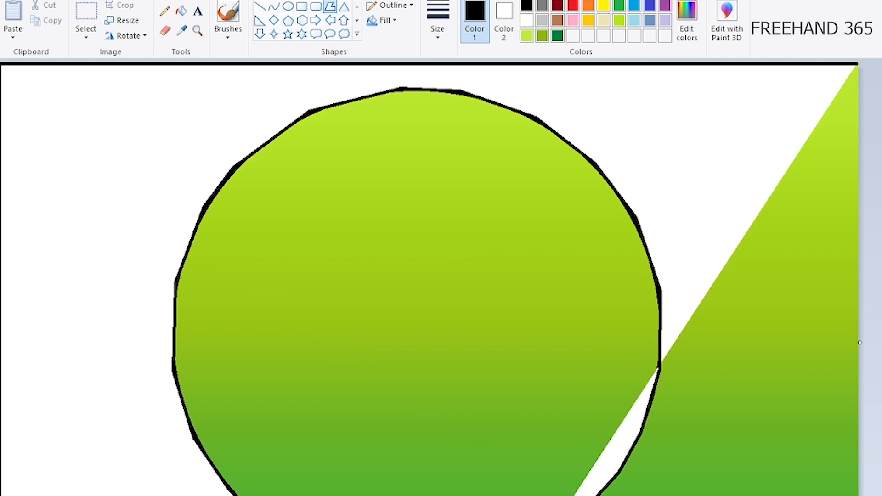
pyautogui.click(858, 342)
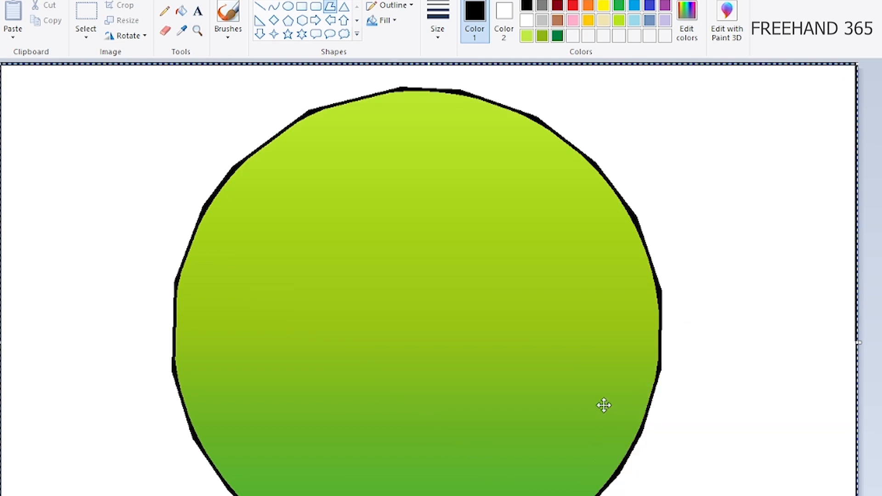
pyautogui.click(181, 10)
pyautogui.click(248, 109)
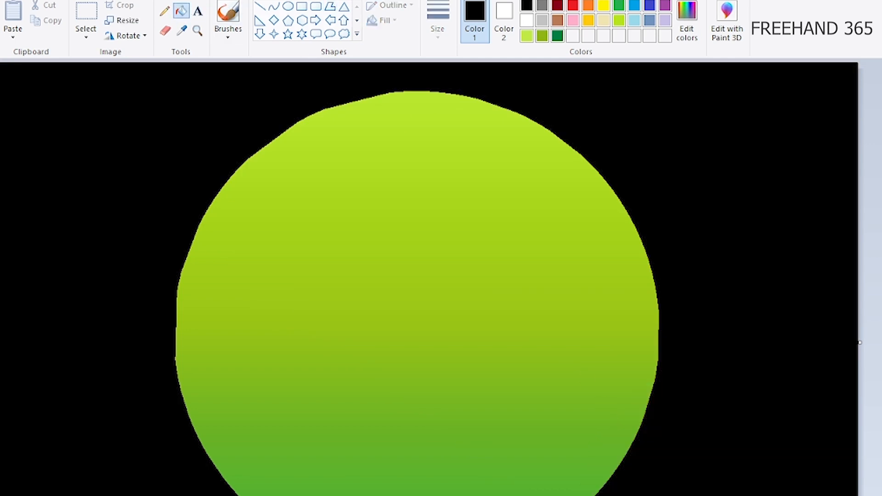
# - Cover the green disc's jagged rim with an unfilled circle in a thick black outline, fitted closely to the disc
pyautogui.click(287, 6)
pyautogui.click(438, 21)
pyautogui.click(431, 117)
pyautogui.moveTo(154, 109); pyautogui.dragTo(607, 495)
pyautogui.moveTo(384, 358); pyautogui.dragTo(409, 344)
pyautogui.moveTo(639, 333); pyautogui.dragTo(659, 337)
pyautogui.click(390, 24)
pyautogui.click(391, 37)
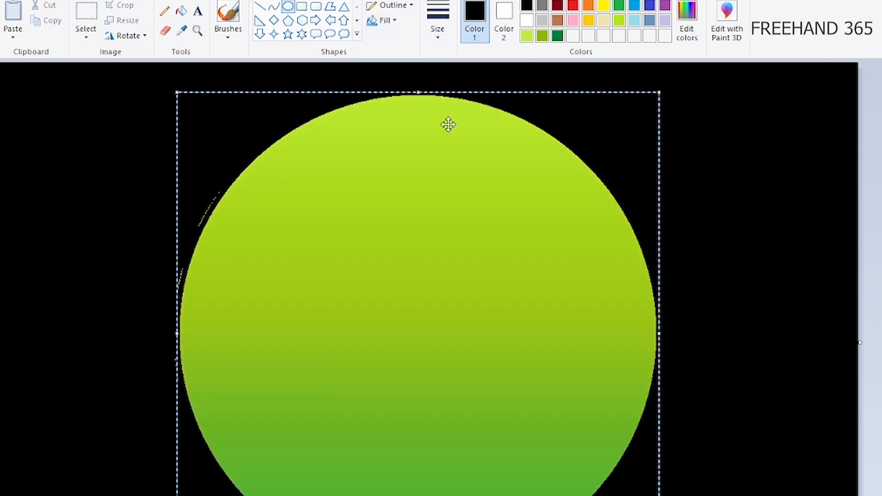
pyautogui.moveTo(179, 94); pyautogui.dragTo(174, 90)
pyautogui.click(715, 183)
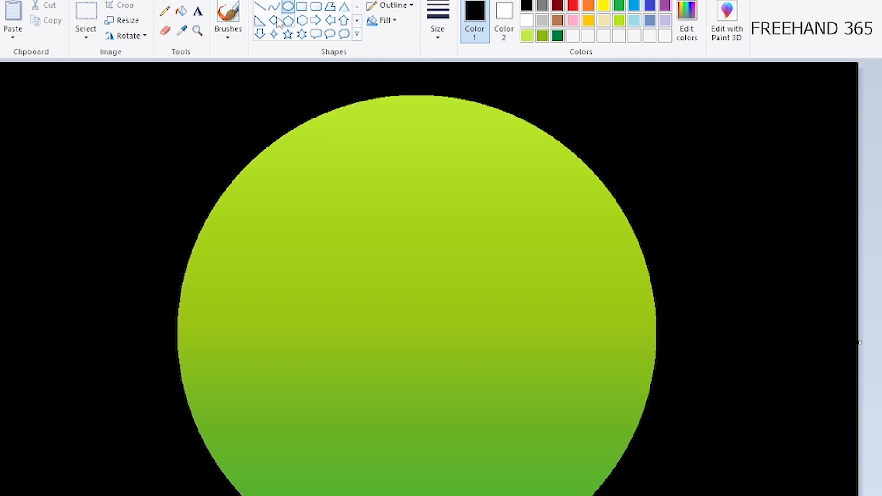
# - Set a thinner outline for the Polygon tool and undo the trial line
pyautogui.click(330, 6)
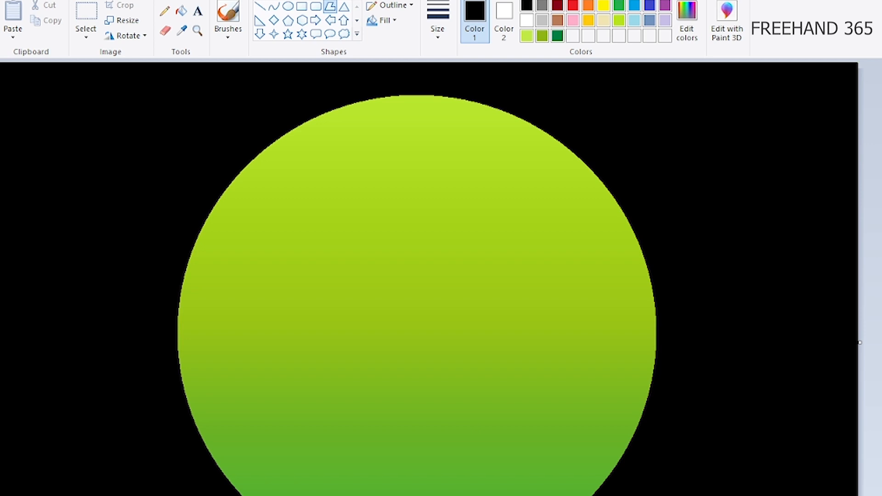
pyautogui.scroll(2, 668, 395)
pyautogui.hscroll(3, 438, 280)
pyautogui.moveTo(879, 202); pyautogui.dragTo(879, 433)
pyautogui.hscroll(1, 693, 243)
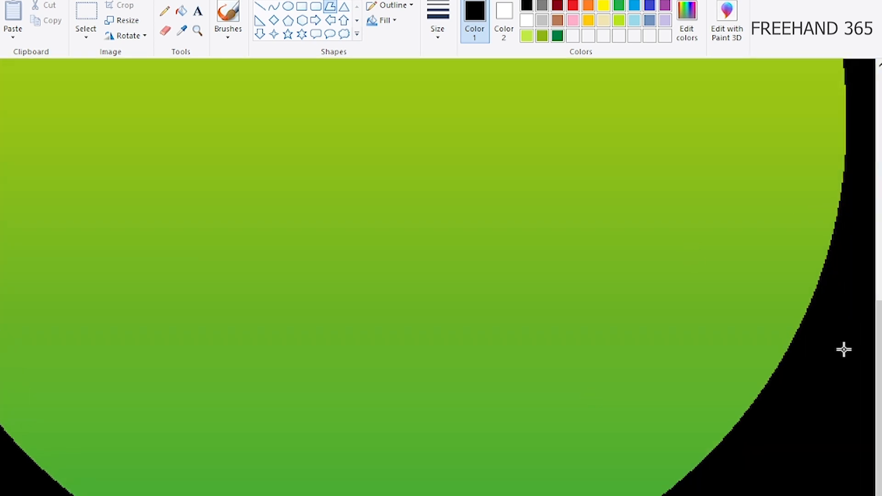
pyautogui.scroll(-2, 844, 350)
pyautogui.moveTo(641, 421); pyautogui.dragTo(606, 421)
pyautogui.click(438, 19)
pyautogui.click(455, 65)
pyautogui.hotkey('ctrl', 'z')
# - Draw a solid-filled polygon with a jagged rocky edge over the disc's lower right and fill it with black
pyautogui.moveTo(658, 387); pyautogui.dragTo(544, 405)
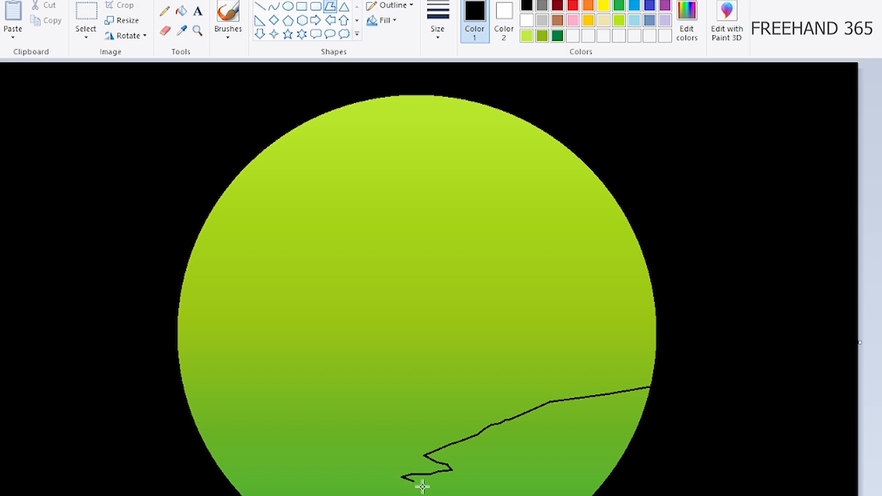
pyautogui.moveTo(439, 489); pyautogui.dragTo(457, 495)
pyautogui.click(387, 21)
pyautogui.click(405, 55)
pyautogui.click(182, 11)
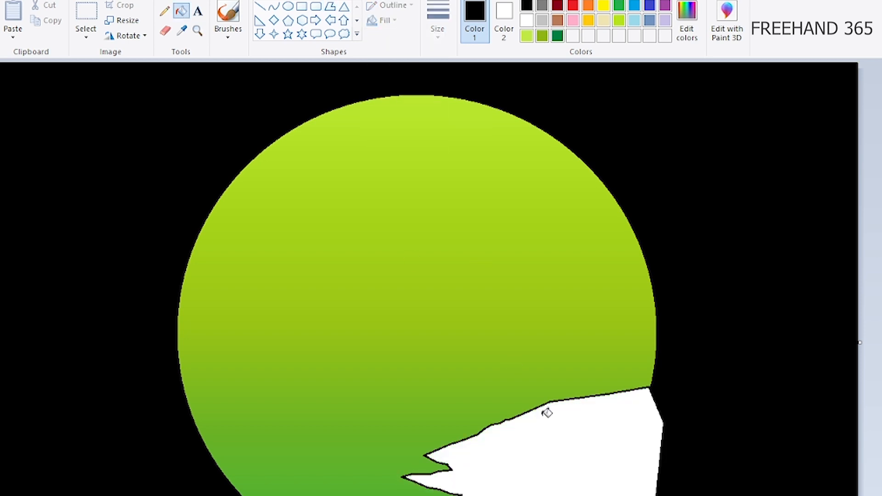
pyautogui.click(544, 411)
# - Draw a polygon with a jagged rocky edge over the disc's lower left and fill it with black
pyautogui.click(329, 6)
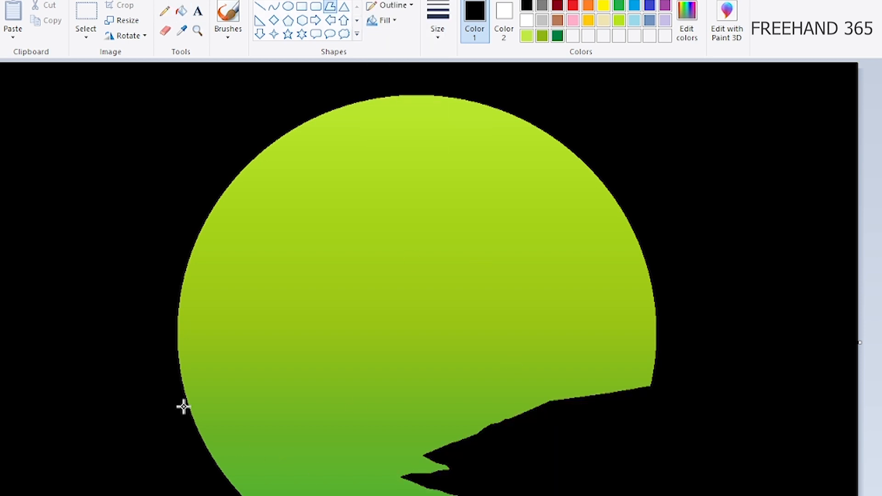
pyautogui.moveTo(177, 376)
pyautogui.mouseDown()
pyautogui.moveTo(265, 406)
pyautogui.moveTo(307, 441)
pyautogui.moveTo(372, 462)
pyautogui.moveTo(356, 472)
pyautogui.moveTo(380, 482)
pyautogui.mouseUp()
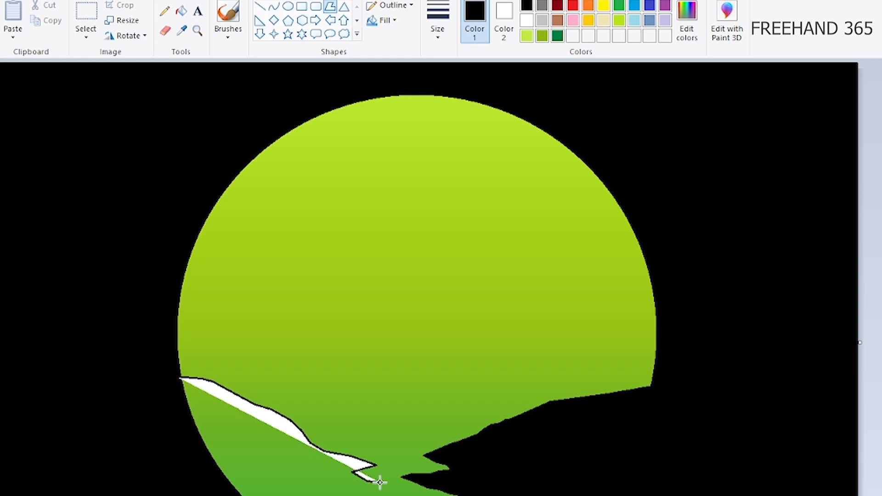
pyautogui.click(403, 493)
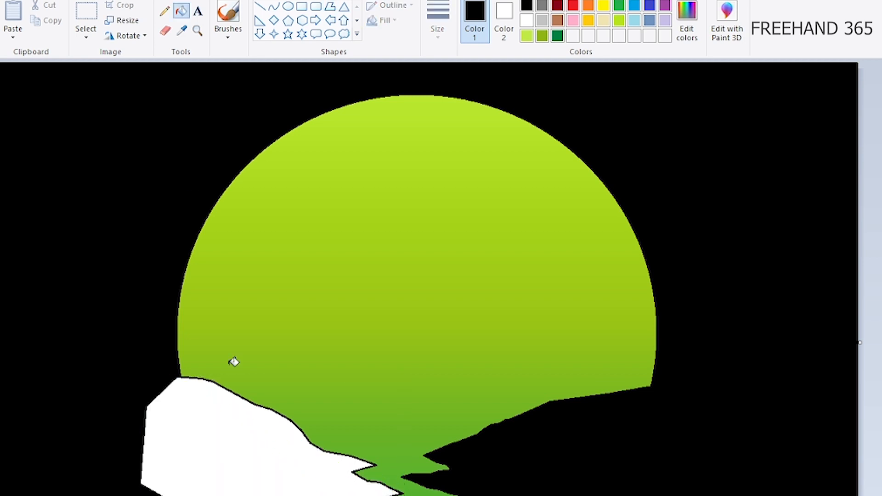
pyautogui.click(239, 409)
# - Draw a small solid white circle near the middle of the green disc as the sun
pyautogui.click(288, 6)
pyautogui.click(527, 21)
pyautogui.moveTo(375, 362)
pyautogui.mouseDown()
pyautogui.moveTo(431, 415)
pyautogui.moveTo(382, 354)
pyautogui.moveTo(282, 266)
pyautogui.moveTo(362, 226)
pyautogui.moveTo(394, 249)
pyautogui.mouseUp()
pyautogui.moveTo(422, 270)
pyautogui.mouseDown()
pyautogui.moveTo(448, 296)
pyautogui.moveTo(429, 278)
pyautogui.mouseUp()
pyautogui.click(452, 269)
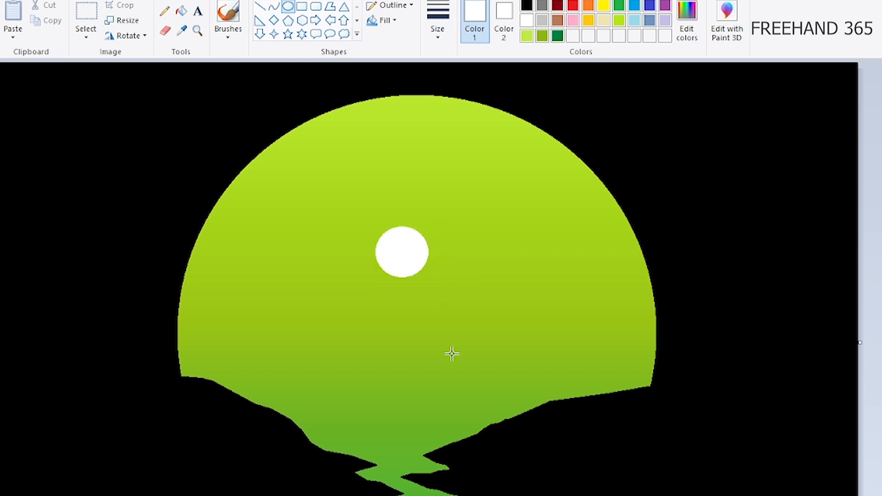
# - Set a thicker black outline and draw a curved palm trunk rising from the right-hand hill, discarding the first trial line
pyautogui.click(274, 6)
pyautogui.click(437, 21)
pyautogui.click(485, 122)
pyautogui.click(527, 5)
pyautogui.moveTo(450, 202); pyautogui.dragTo(522, 414)
pyautogui.hotkey('ctrl', 'z')
pyautogui.moveTo(465, 256)
pyautogui.mouseDown()
pyautogui.moveTo(507, 344)
pyautogui.moveTo(505, 419)
pyautogui.mouseUp()
pyautogui.moveTo(469, 280); pyautogui.dragTo(476, 410)
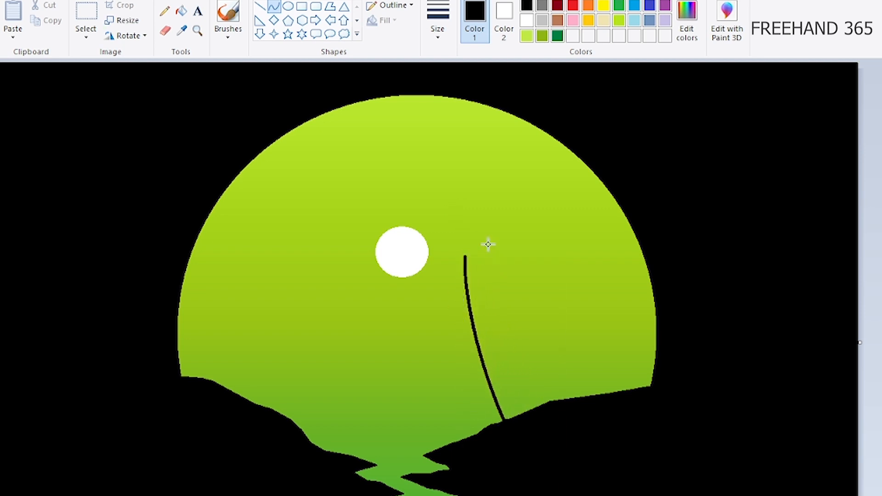
# - Thicken the right trunk towards its base with a second overlapping curve
pyautogui.moveTo(465, 255); pyautogui.dragTo(522, 441)
pyautogui.moveTo(470, 303); pyautogui.dragTo(463, 275)
pyautogui.moveTo(480, 363)
pyautogui.mouseDown()
pyautogui.moveTo(486, 401)
pyautogui.moveTo(499, 407)
pyautogui.mouseUp()
pyautogui.click(548, 265)
# - Draw a taller curved trunk from the left-hand hill to beside the white circle, thickening it with overlapping curves and undoing stray ones
pyautogui.moveTo(298, 459)
pyautogui.mouseDown()
pyautogui.moveTo(374, 232)
pyautogui.moveTo(368, 209)
pyautogui.mouseUp()
pyautogui.moveTo(351, 281)
pyautogui.mouseDown()
pyautogui.moveTo(368, 278)
pyautogui.moveTo(337, 426)
pyautogui.moveTo(358, 309)
pyautogui.moveTo(348, 331)
pyautogui.mouseUp()
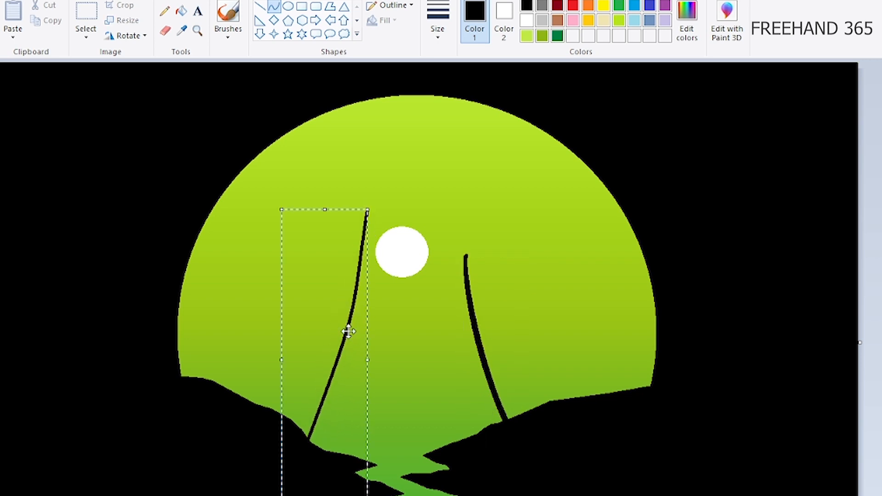
pyautogui.moveTo(364, 210)
pyautogui.mouseDown()
pyautogui.moveTo(285, 461)
pyautogui.moveTo(299, 457)
pyautogui.mouseUp()
pyautogui.moveTo(359, 257)
pyautogui.mouseDown()
pyautogui.moveTo(365, 236)
pyautogui.moveTo(345, 356)
pyautogui.moveTo(361, 333)
pyautogui.moveTo(363, 339)
pyautogui.mouseUp()
pyautogui.moveTo(366, 211); pyautogui.dragTo(289, 468)
pyautogui.moveTo(333, 349)
pyautogui.mouseDown()
pyautogui.moveTo(345, 335)
pyautogui.moveTo(326, 416)
pyautogui.moveTo(335, 433)
pyautogui.mouseUp()
pyautogui.click(406, 377)
pyautogui.hotkey('ctrl', 'z')
pyautogui.moveTo(363, 239); pyautogui.dragTo(298, 463)
pyautogui.moveTo(335, 355); pyautogui.dragTo(350, 323)
pyautogui.click(465, 281)
pyautogui.moveTo(466, 276); pyautogui.dragTo(517, 448)
pyautogui.hotkey('ctrl', 'z')
# - Set a thinner outline and draw the curved outer edge of a palm leaf hanging left from the right trunk's top with the Polygon tool
pyautogui.scroll(4, 351, 210)
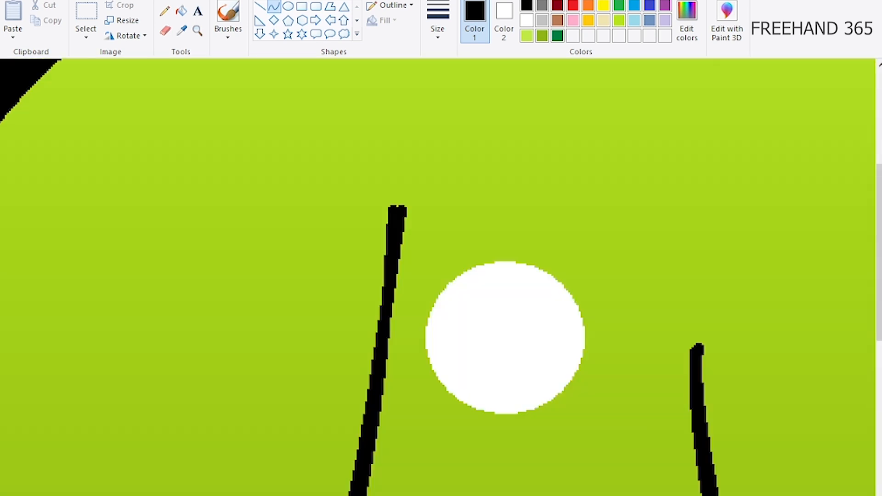
pyautogui.hscroll(2, 386, 120)
pyautogui.click(330, 6)
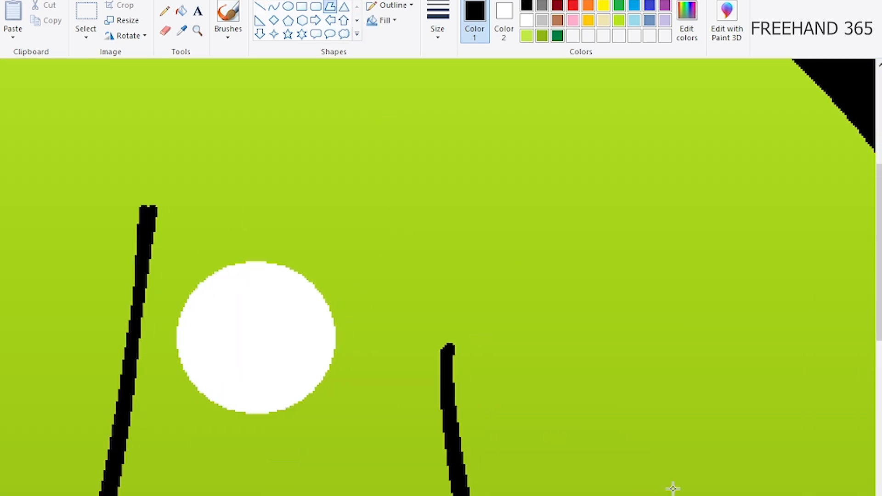
pyautogui.scroll(1, 879, 230)
pyautogui.scroll(-5, 441, 275)
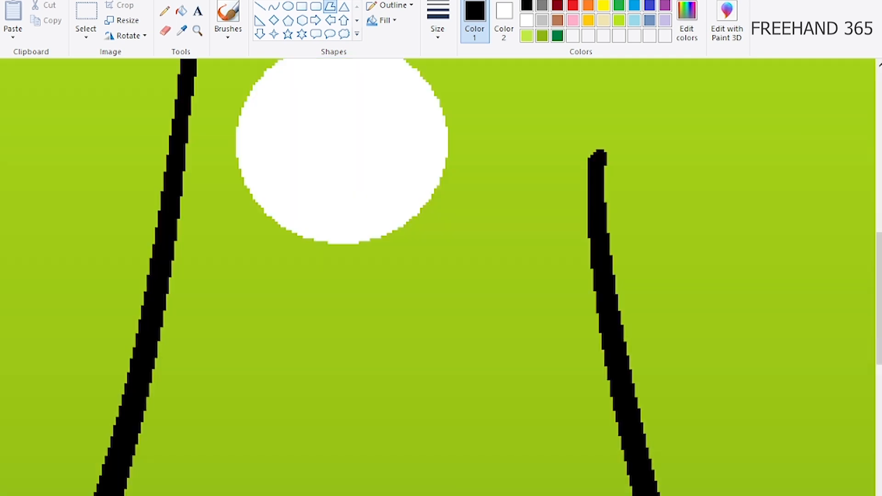
pyautogui.hscroll(1, 441, 276)
pyautogui.scroll(2, 298, 207)
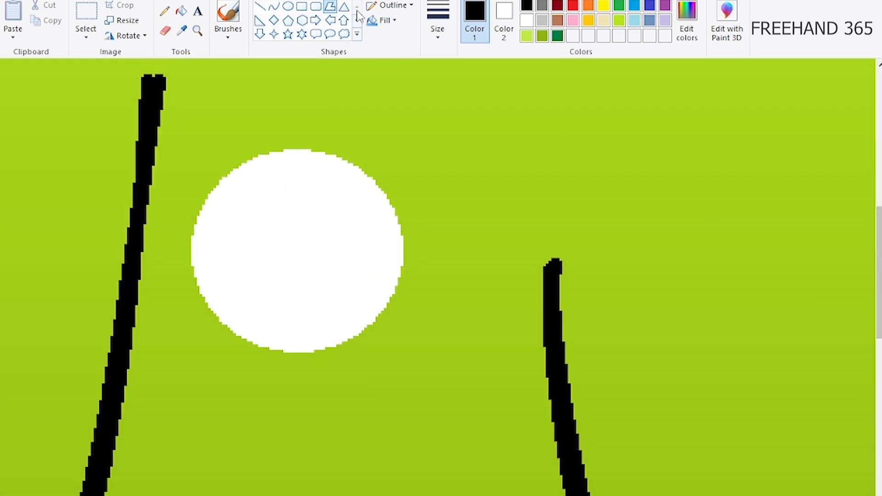
pyautogui.click(438, 23)
pyautogui.click(456, 89)
pyautogui.moveTo(552, 261)
pyautogui.mouseDown()
pyautogui.moveTo(532, 285)
pyautogui.moveTo(522, 278)
pyautogui.moveTo(511, 284)
pyautogui.moveTo(521, 294)
pyautogui.mouseUp()
pyautogui.click(502, 325)
pyautogui.click(489, 348)
pyautogui.click(480, 396)
pyautogui.click(482, 437)
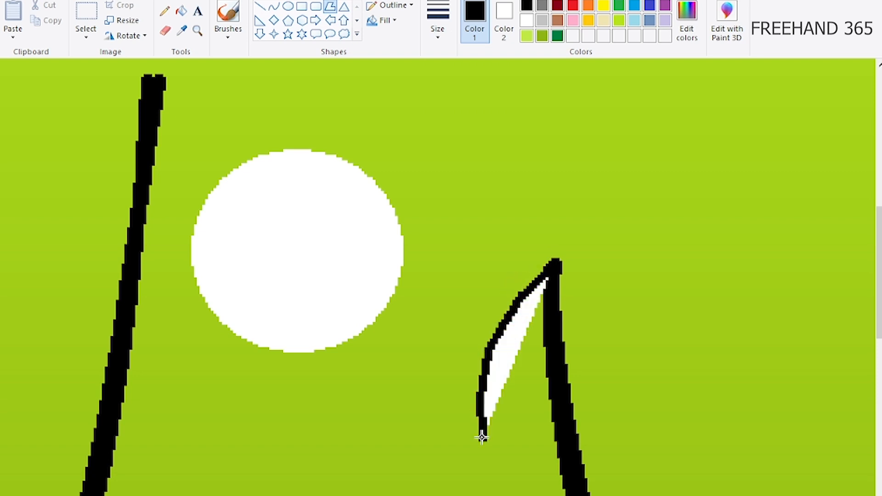
pyautogui.click(492, 463)
pyautogui.click(520, 495)
pyautogui.click(540, 495)
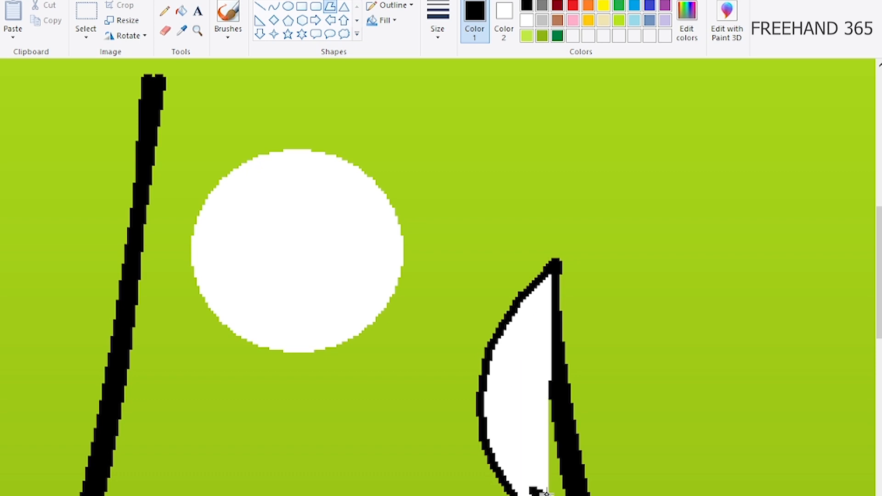
# - Add a jagged inner edge up to the trunk top, close the hanging left leaf, and fill it with black
pyautogui.click(546, 470)
pyautogui.click(537, 450)
pyautogui.click(543, 450)
pyautogui.click(534, 425)
pyautogui.click(544, 420)
pyautogui.click(537, 389)
pyautogui.click(531, 359)
pyautogui.click(536, 356)
pyautogui.click(535, 328)
pyautogui.click(541, 325)
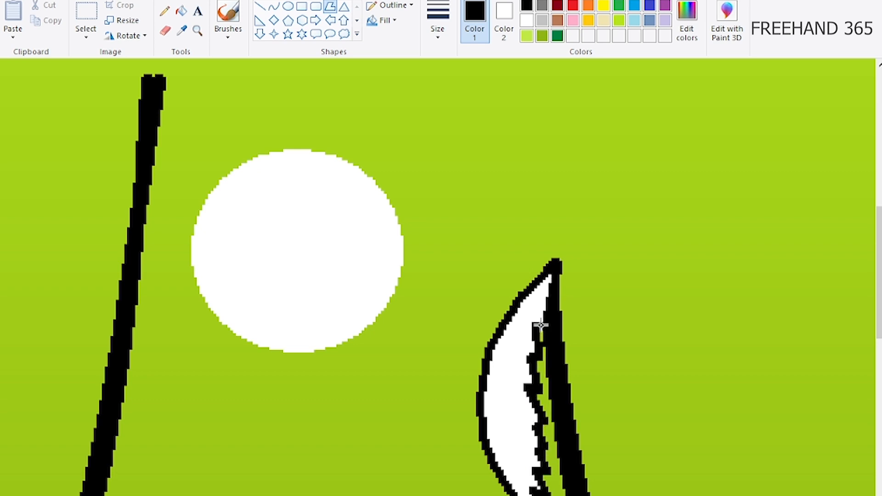
pyautogui.click(551, 272)
pyautogui.click(181, 11)
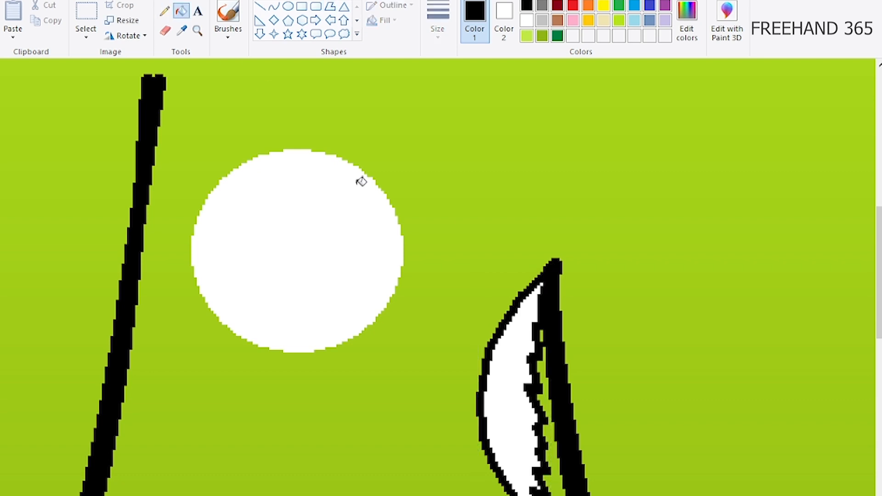
pyautogui.click(522, 355)
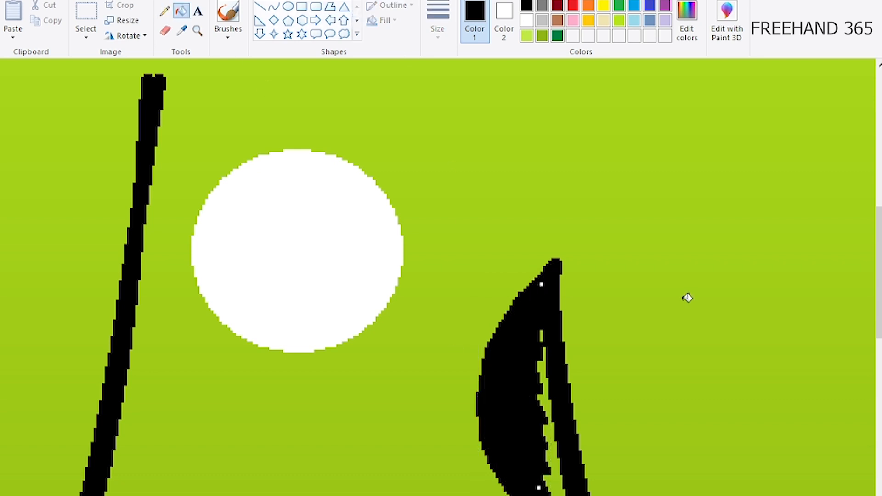
# - Draw a matching leaf with a jagged inner edge hanging down the right side of the trunk and fill it with black
pyautogui.click(329, 6)
pyautogui.moveTo(552, 272); pyautogui.dragTo(587, 291)
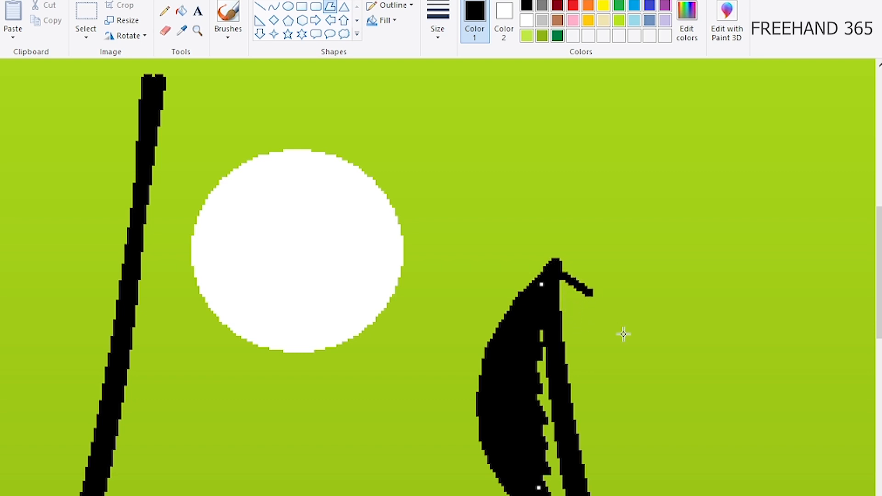
pyautogui.click(623, 334)
pyautogui.click(643, 375)
pyautogui.click(656, 425)
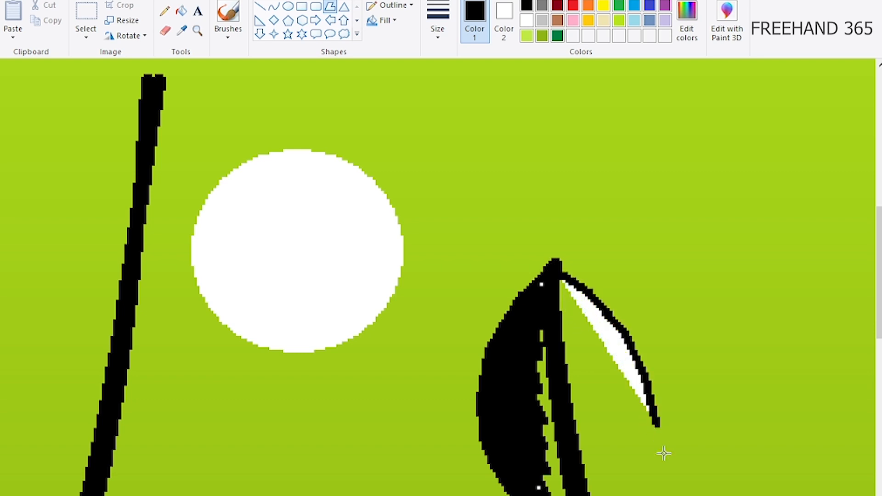
pyautogui.click(661, 494)
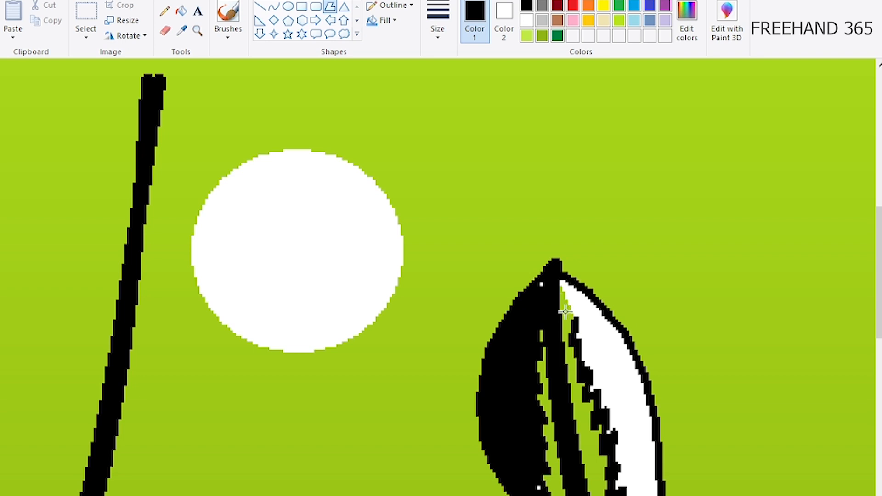
pyautogui.click(558, 275)
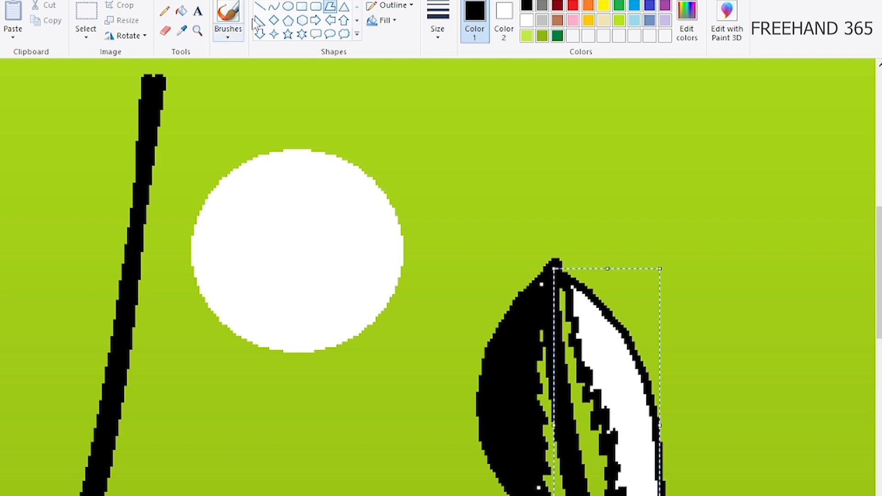
pyautogui.click(181, 11)
pyautogui.click(597, 330)
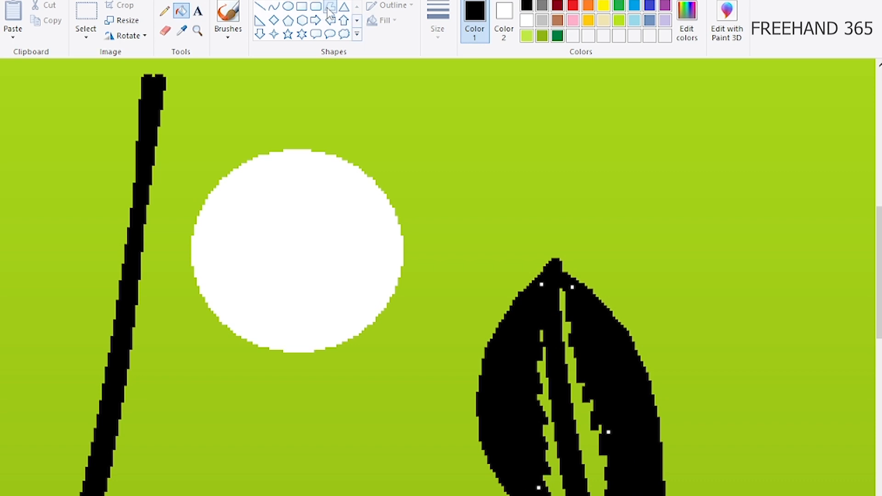
# - Draw the arched outer edge of a second left leaf, from the right trunk's top down to a pointed tip
pyautogui.click(330, 6)
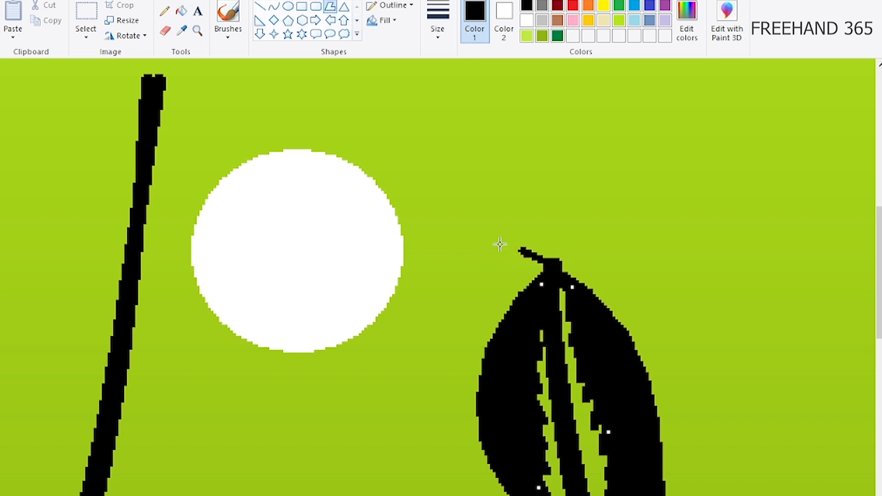
pyautogui.click(458, 244)
pyautogui.click(441, 260)
pyautogui.click(431, 289)
pyautogui.click(429, 317)
pyautogui.click(429, 361)
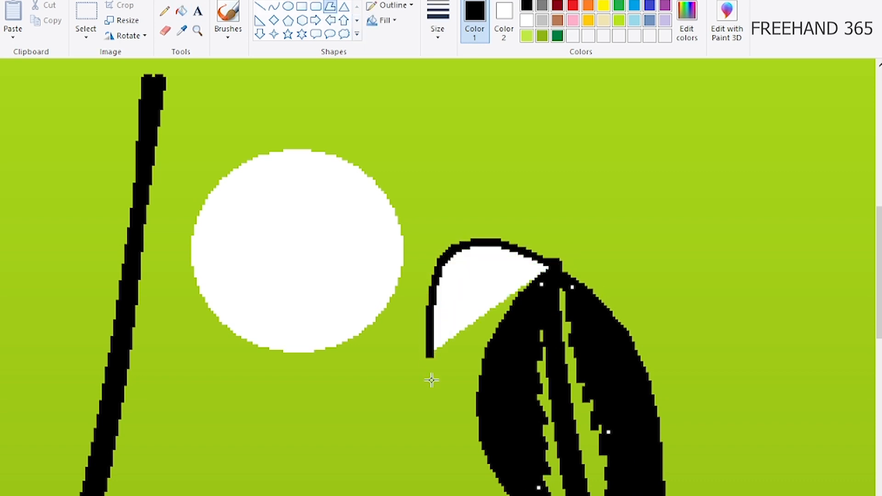
pyautogui.click(435, 412)
pyautogui.click(448, 459)
# - Add a jagged inner edge back to the trunk, close the second left leaf, and fill it with black
pyautogui.click(465, 430)
pyautogui.click(461, 402)
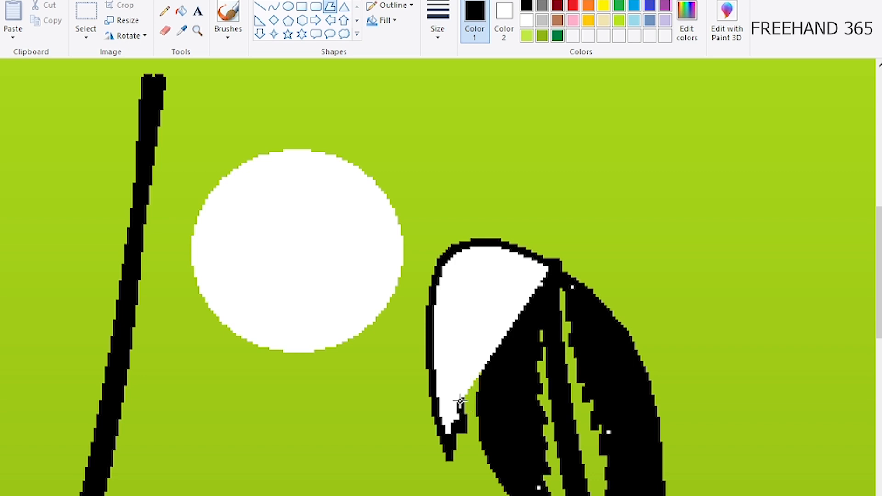
pyautogui.click(468, 373)
pyautogui.click(472, 341)
pyautogui.click(482, 311)
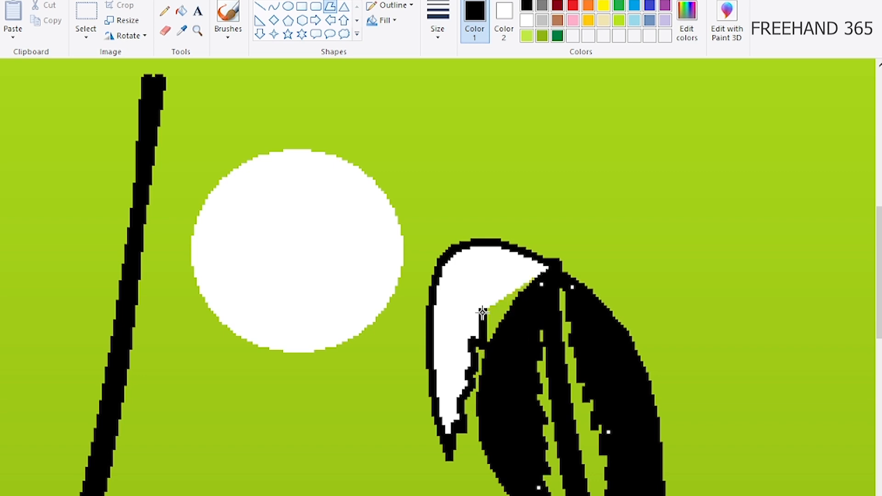
pyautogui.click(494, 299)
pyautogui.click(509, 291)
pyautogui.click(527, 281)
pyautogui.click(540, 267)
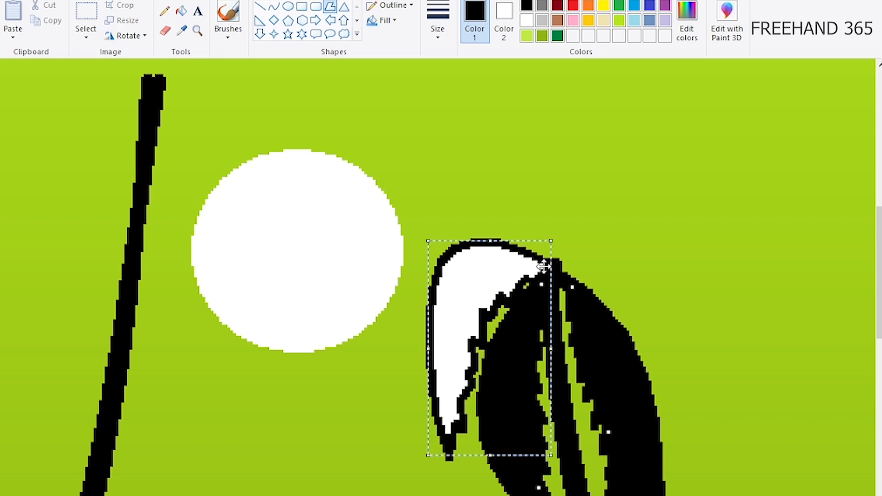
pyautogui.click(182, 10)
pyautogui.click(459, 276)
# - Draw the arched outer edge of a large second leaf on the right, from the trunk top down to its tip
pyautogui.click(329, 7)
pyautogui.moveTo(556, 266); pyautogui.dragTo(638, 225)
pyautogui.click(680, 231)
pyautogui.click(714, 250)
pyautogui.click(745, 285)
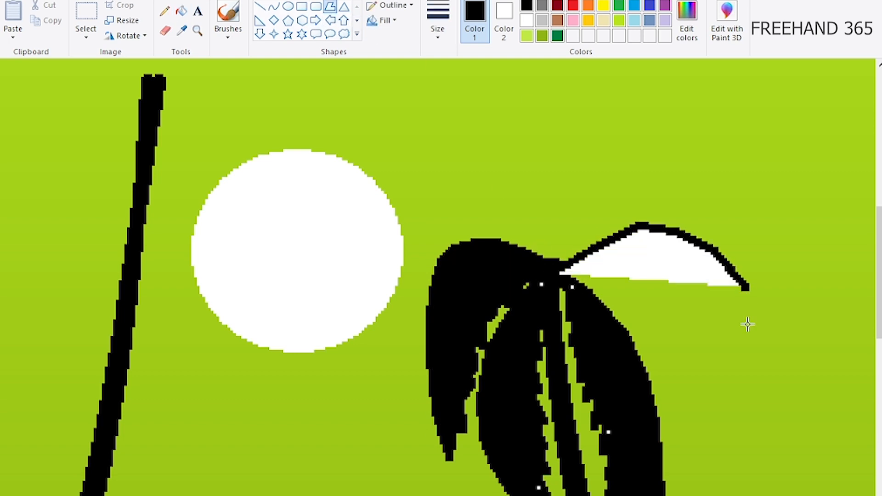
pyautogui.click(750, 325)
pyautogui.click(750, 408)
pyautogui.click(739, 450)
pyautogui.click(723, 483)
# - Add a jagged underside back to the trunk, close the large right leaf, and fill it with black
pyautogui.click(722, 438)
pyautogui.click(715, 444)
pyautogui.click(711, 409)
pyautogui.click(698, 421)
pyautogui.click(700, 370)
pyautogui.click(689, 385)
pyautogui.click(689, 343)
pyautogui.click(678, 357)
pyautogui.click(635, 312)
pyautogui.click(626, 297)
pyautogui.click(617, 290)
pyautogui.click(608, 282)
pyautogui.click(596, 274)
pyautogui.doubleClick(573, 278)
pyautogui.click(183, 11)
pyautogui.click(698, 275)
# - Draw the arched upper edge of a leaf rising from the trunk top to the upper right
pyautogui.click(330, 6)
pyautogui.moveTo(549, 266); pyautogui.dragTo(572, 195)
pyautogui.click(594, 152)
pyautogui.click(621, 133)
pyautogui.click(655, 128)
pyautogui.click(683, 141)
pyautogui.click(714, 169)
pyautogui.click(727, 214)
# - Add a jagged underside back to the trunk, close the upper right leaf, and fill it with black
pyautogui.click(703, 197)
pyautogui.click(702, 214)
pyautogui.click(643, 222)
pyautogui.click(620, 214)
pyautogui.click(619, 223)
pyautogui.click(604, 224)
pyautogui.doubleClick(566, 249)
pyautogui.click(183, 12)
pyautogui.click(643, 165)
# - Draw the arched outer edge of a leaf on the right palm, from the trunk top up and over to the left
pyautogui.click(330, 6)
pyautogui.moveTo(554, 254); pyautogui.dragTo(508, 156)
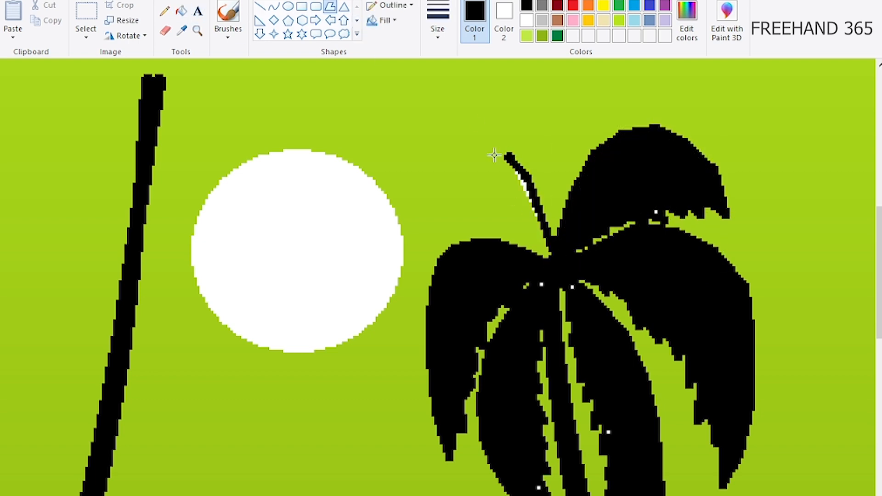
pyautogui.click(488, 156)
pyautogui.click(464, 165)
pyautogui.click(435, 254)
pyautogui.click(426, 306)
# - Add the underside back to the trunk top, close the upper left leaf of the right palm, and fill it with black
pyautogui.click(461, 239)
pyautogui.click(495, 226)
pyautogui.click(500, 237)
pyautogui.click(512, 228)
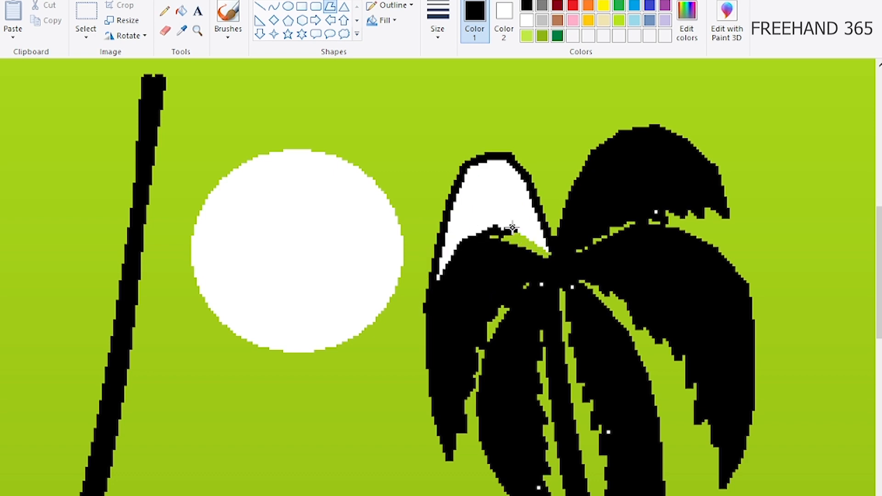
pyautogui.doubleClick(550, 252)
pyautogui.click(182, 11)
pyautogui.click(502, 193)
# - Outline the left edge and rounded tip of a small upright leaf above the right palm's crown
pyautogui.click(330, 6)
pyautogui.scroll(1, 634, 205)
pyautogui.moveTo(553, 370); pyautogui.dragTo(539, 290)
pyautogui.click(544, 257)
pyautogui.click(560, 244)
pyautogui.click(583, 263)
# - Bring the right edge back to the crown, close the small upright leaf, and fill it with black
pyautogui.click(590, 285)
pyautogui.click(572, 297)
pyautogui.click(558, 317)
pyautogui.click(555, 337)
pyautogui.doubleClick(553, 368)
pyautogui.click(181, 11)
pyautogui.click(561, 276)
# - Start a right-hand leaf on the left palm with the thinnest polygon outline, drawing the upper part of its jagged inner edge
pyautogui.scroll(-8, 686, 383)
pyautogui.scroll(5, 685, 383)
pyautogui.click(330, 6)
pyautogui.click(437, 28)
pyautogui.click(444, 61)
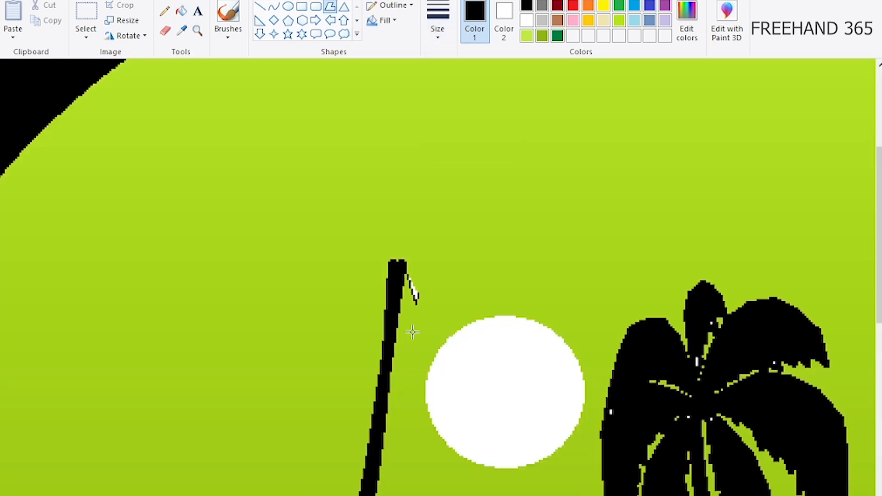
pyautogui.click(422, 319)
pyautogui.click(415, 353)
pyautogui.click(424, 349)
pyautogui.click(416, 385)
pyautogui.click(422, 375)
# - Continue the right-hand leaf's jagged inner edge down to its pointed tip beside the left palm's trunk
pyautogui.click(401, 420)
pyautogui.click(413, 408)
pyautogui.click(397, 450)
pyautogui.click(395, 470)
pyautogui.click(407, 459)
pyautogui.click(392, 489)
# - Draw the smooth outer edge back up to the trunk top, close the left palm's right-hand leaf, and fill it with black
pyautogui.click(412, 472)
pyautogui.click(423, 452)
pyautogui.click(435, 416)
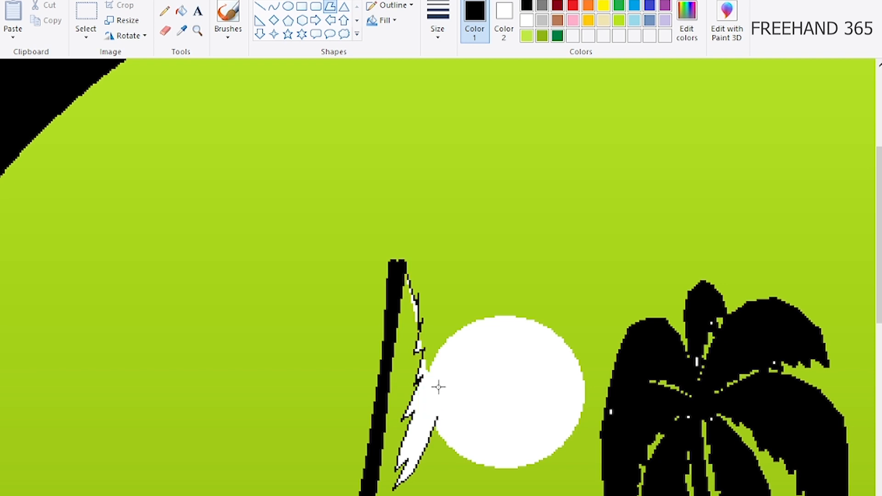
pyautogui.click(451, 369)
pyautogui.click(451, 341)
pyautogui.click(448, 309)
pyautogui.click(436, 285)
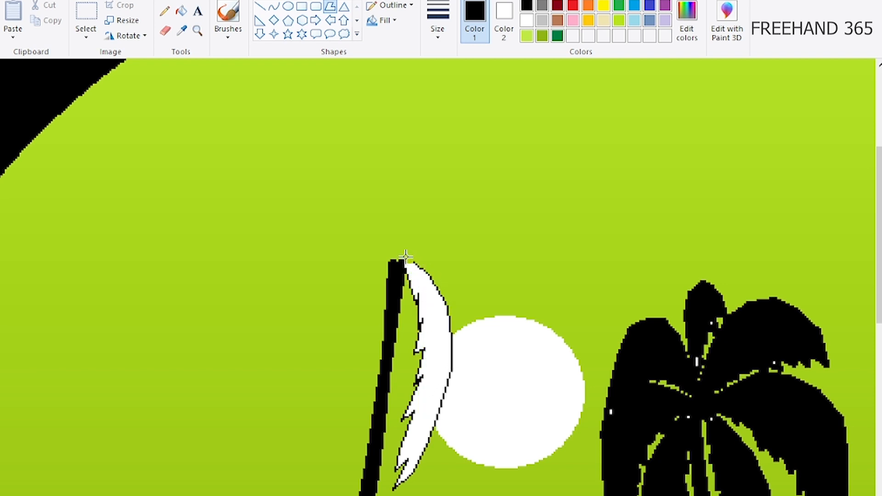
pyautogui.click(182, 11)
pyautogui.click(435, 311)
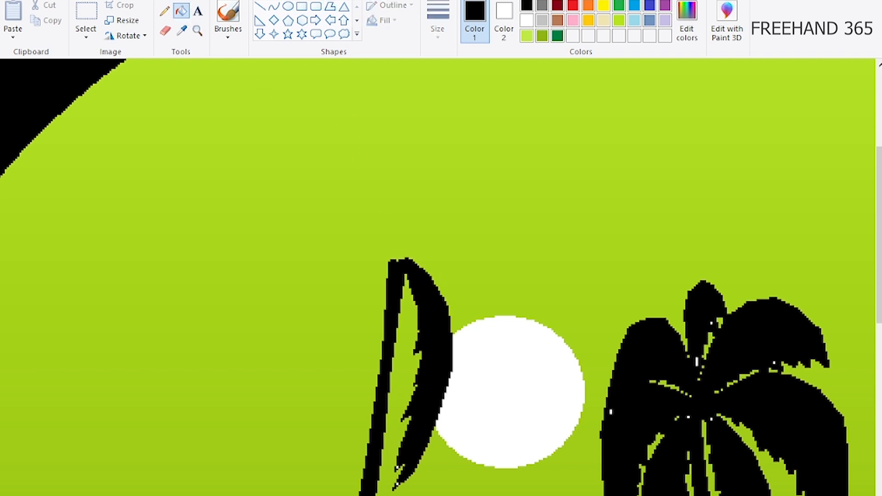
# - Draw the jagged inner edge of a leaf on the left side of the left palm, from the trunk top down to its tip
pyautogui.click(331, 8)
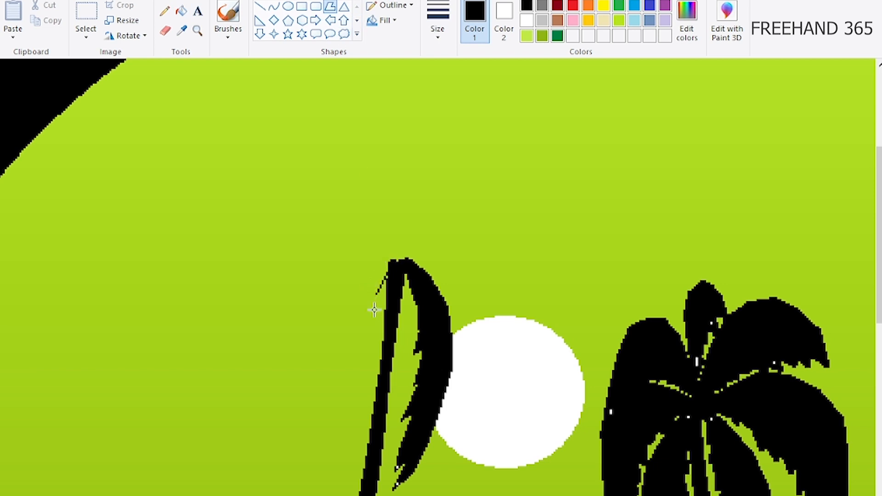
pyautogui.click(374, 331)
pyautogui.click(364, 323)
pyautogui.click(372, 352)
pyautogui.click(366, 351)
pyautogui.click(369, 380)
pyautogui.click(361, 373)
pyautogui.click(364, 405)
pyautogui.click(359, 448)
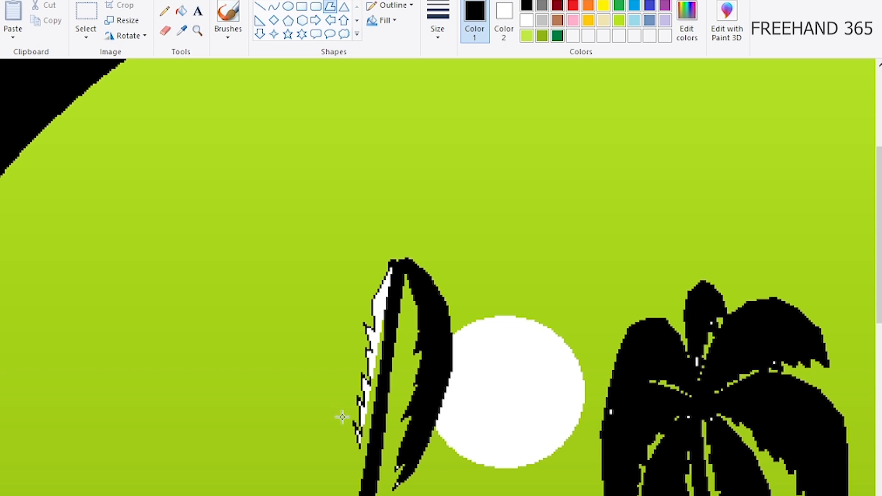
# - Draw the curved outer edge back to the trunk top, close the left palm's left-hand leaf, and fill it with black
pyautogui.click(331, 380)
pyautogui.click(329, 326)
pyautogui.click(360, 268)
pyautogui.click(182, 11)
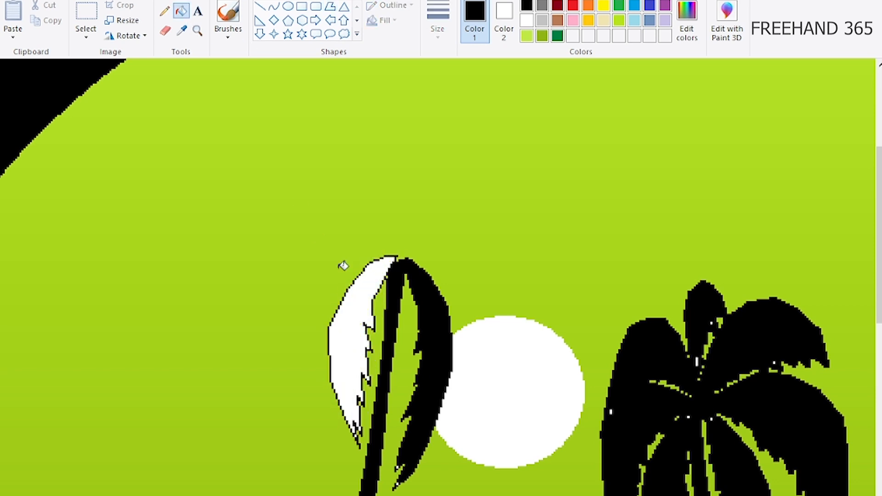
pyautogui.click(363, 294)
# - Draw the jagged inner edge of a second right leaf on the left palm, from the trunk top down over the sun
pyautogui.click(330, 7)
pyautogui.click(452, 279)
pyautogui.click(457, 301)
pyautogui.click(460, 298)
pyautogui.click(462, 332)
pyautogui.click(468, 327)
pyautogui.click(461, 361)
pyautogui.click(468, 353)
pyautogui.click(458, 393)
pyautogui.click(462, 387)
pyautogui.click(453, 410)
pyautogui.click(463, 404)
pyautogui.click(445, 426)
# - Draw the arched outer edge back to the trunk top, close the leaf overlapping the sun, and fill it with black
pyautogui.click(472, 406)
pyautogui.click(489, 382)
pyautogui.click(489, 354)
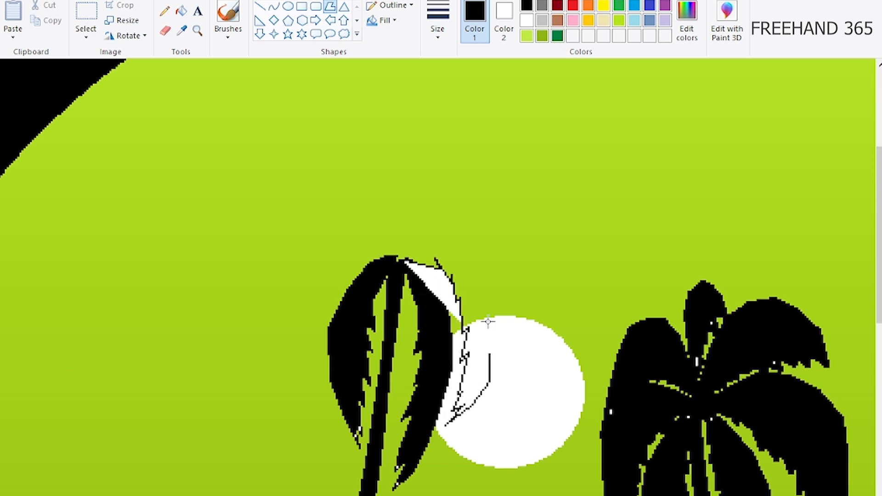
pyautogui.click(489, 307)
pyautogui.click(482, 285)
pyautogui.click(474, 270)
pyautogui.click(463, 255)
pyautogui.click(446, 247)
pyautogui.click(427, 246)
pyautogui.click(405, 260)
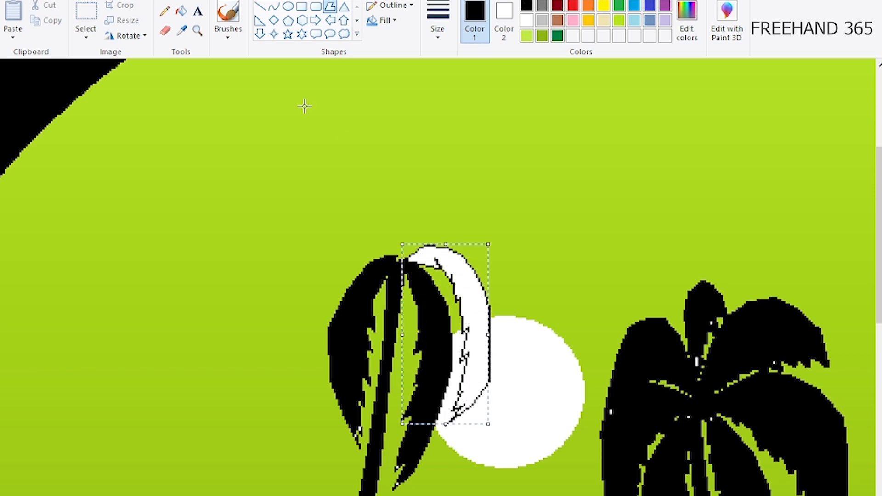
pyautogui.click(182, 11)
pyautogui.click(474, 296)
# - Draw the arched outer edge of a large second left leaf on the left palm, from the trunk top down to its tip
pyautogui.click(330, 6)
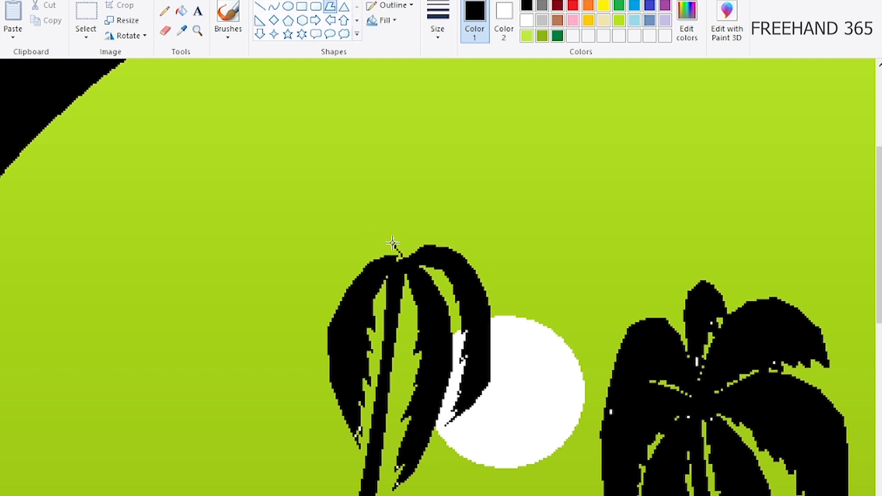
pyautogui.click(348, 233)
pyautogui.click(331, 243)
pyautogui.click(317, 254)
pyautogui.click(309, 270)
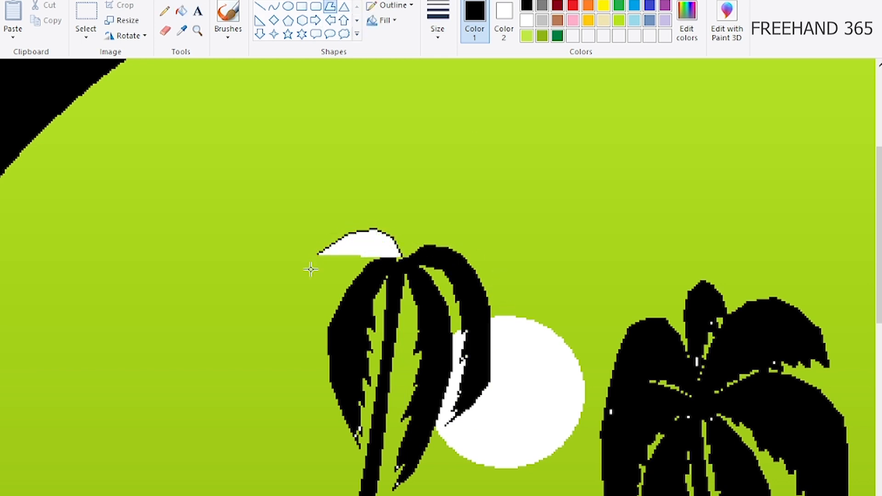
pyautogui.click(300, 292)
pyautogui.click(286, 344)
pyautogui.click(286, 419)
pyautogui.click(299, 465)
pyautogui.click(314, 492)
# - Draw the lower part of the large left leaf's jagged inner edge, working up from its tip
pyautogui.click(312, 458)
pyautogui.click(313, 435)
pyautogui.click(319, 438)
pyautogui.click(312, 416)
pyautogui.click(320, 421)
pyautogui.click(315, 402)
pyautogui.click(323, 405)
pyautogui.click(319, 386)
pyautogui.click(325, 395)
# - Continue the inner edge up to the trunk top, close the large left leaf, and fill it with black
pyautogui.click(326, 373)
pyautogui.click(334, 371)
pyautogui.click(339, 335)
pyautogui.click(345, 290)
pyautogui.click(352, 290)
pyautogui.click(359, 263)
pyautogui.click(403, 257)
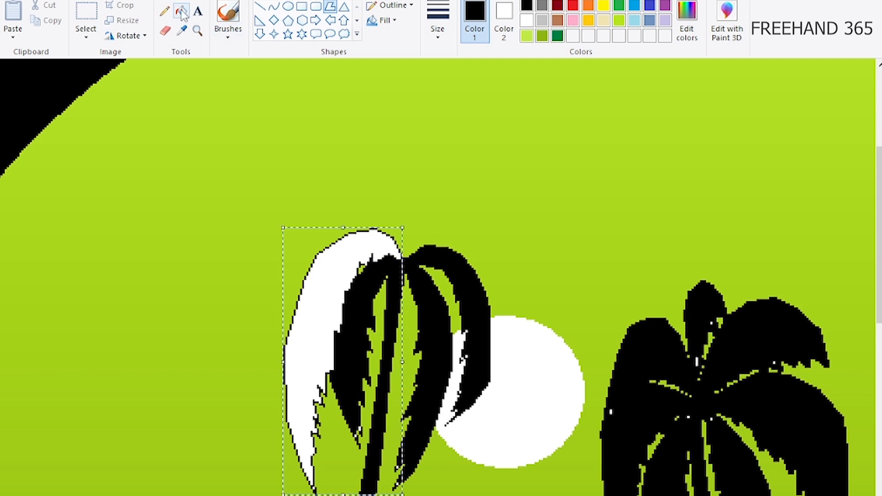
pyautogui.click(181, 11)
pyautogui.click(321, 294)
# - Draw a short arched leaf with a jagged underside on the left palm, curving up and left from the trunk top, and fill it with black
pyautogui.click(330, 7)
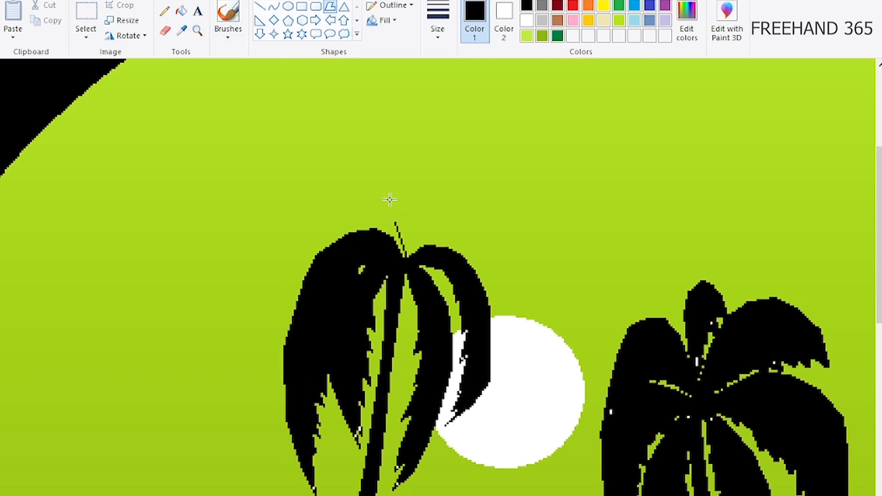
pyautogui.click(358, 181)
pyautogui.click(329, 190)
pyautogui.click(309, 224)
pyautogui.click(303, 258)
pyautogui.click(325, 236)
pyautogui.click(345, 228)
pyautogui.click(376, 224)
pyautogui.click(369, 240)
pyautogui.click(404, 261)
pyautogui.click(181, 11)
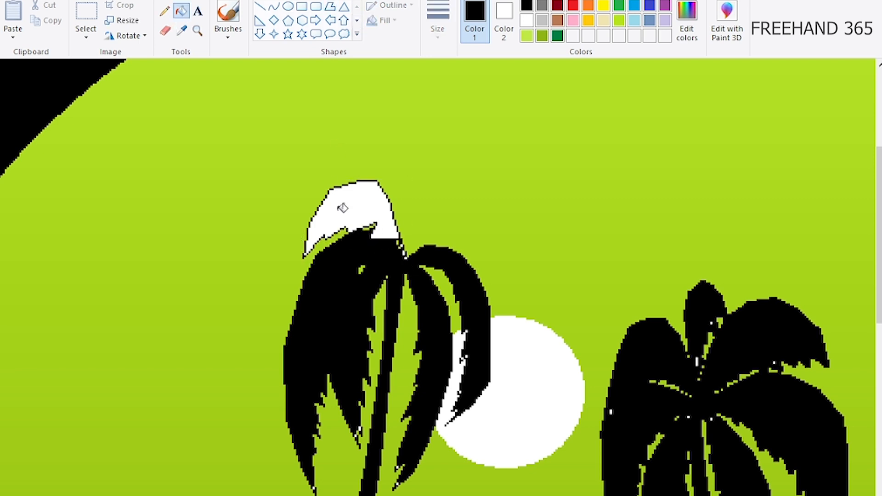
pyautogui.click(340, 207)
# - Draw the arched outer edge of a narrow right leaf on the left palm, from the trunk top down to the sun's upper edge
pyautogui.click(329, 7)
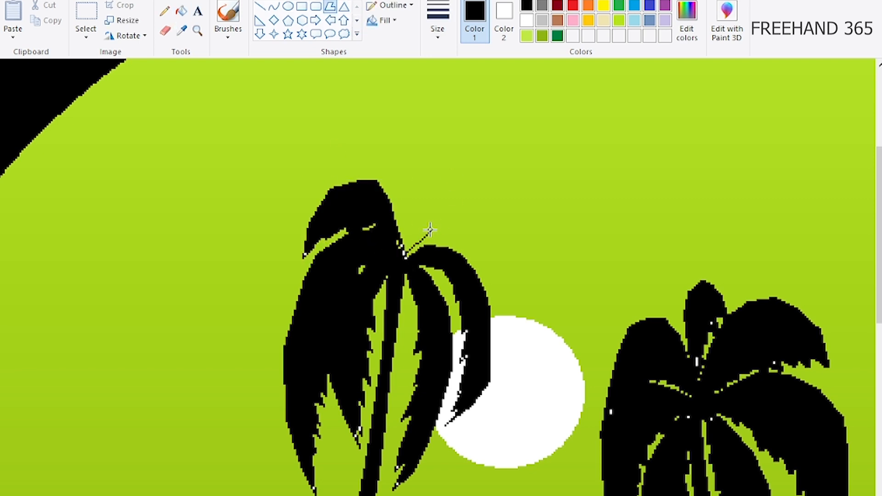
pyautogui.click(485, 241)
pyautogui.click(500, 263)
pyautogui.click(508, 298)
pyautogui.click(506, 326)
pyautogui.click(498, 341)
# - Draw the narrow right leaf's jagged inner edge back to the trunk top, close the shape, and fill it with black
pyautogui.click(500, 318)
pyautogui.click(493, 331)
pyautogui.click(491, 304)
pyautogui.click(478, 274)
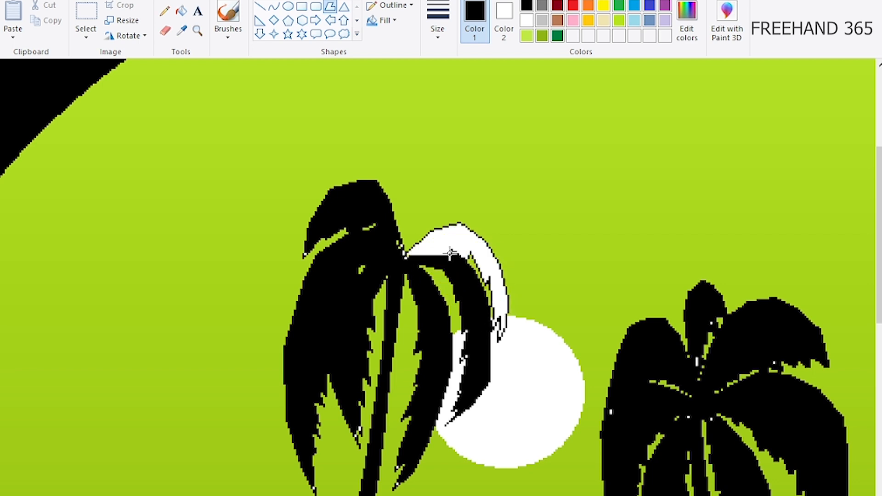
pyautogui.click(403, 254)
pyautogui.click(181, 10)
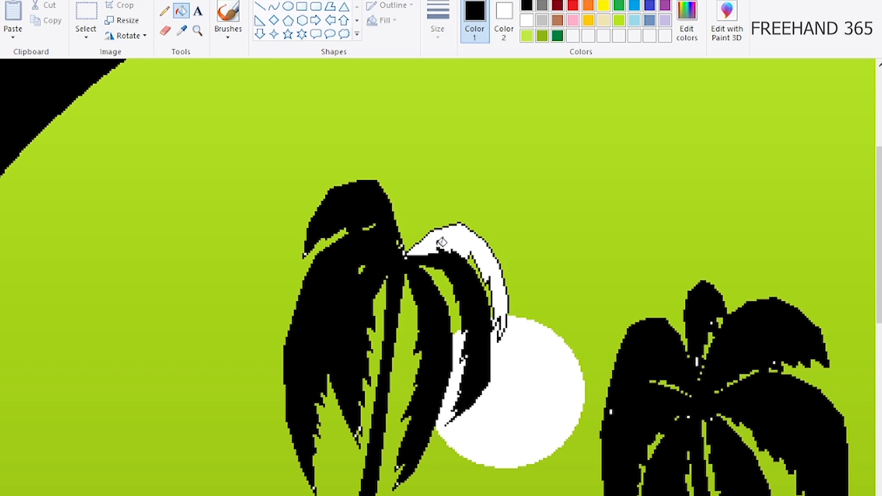
pyautogui.click(441, 241)
# - Draw a tall upright leaf with its tip bending right above the left palm's trunk top, and fill it with black
pyautogui.click(330, 10)
pyautogui.moveTo(402, 251); pyautogui.dragTo(399, 197)
pyautogui.click(407, 176)
pyautogui.click(427, 140)
pyautogui.click(449, 134)
pyautogui.click(475, 140)
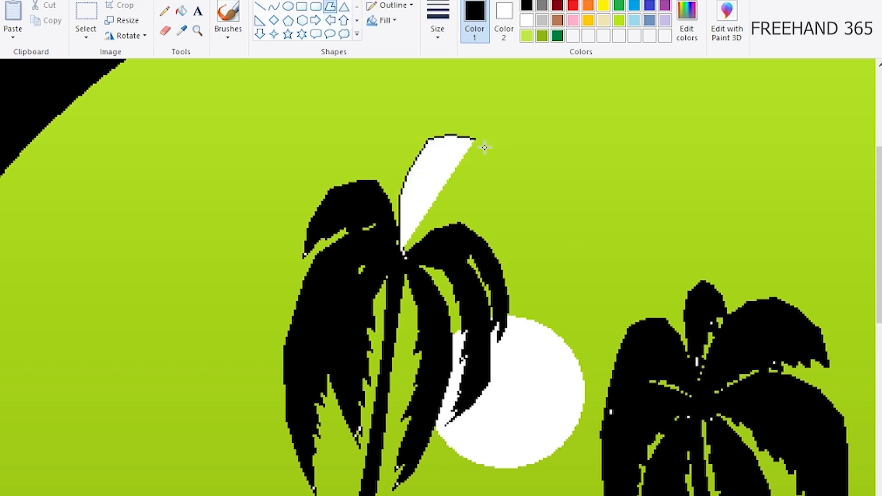
pyautogui.click(489, 155)
pyautogui.click(468, 156)
pyautogui.click(403, 255)
pyautogui.click(181, 10)
pyautogui.click(448, 156)
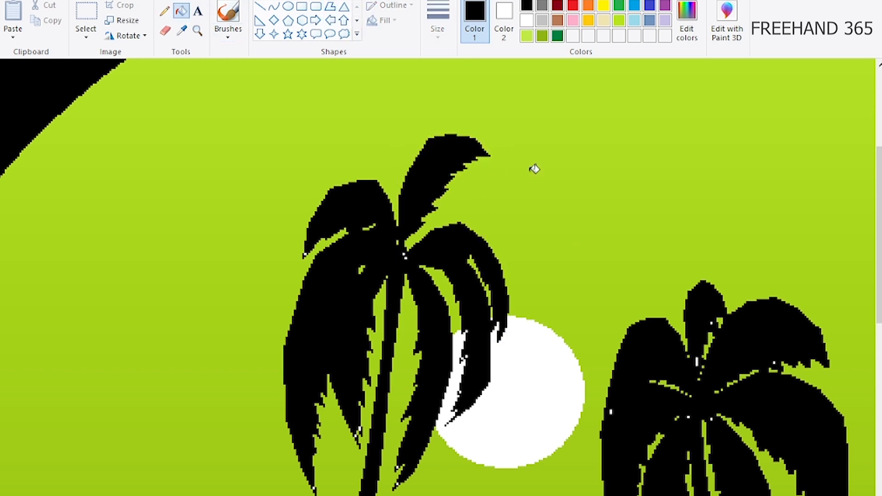
# - Draw a small arched leaf on the left palm, between the upright leaf and the narrow right leaf, and fill it with black
pyautogui.click(332, 10)
pyautogui.moveTo(415, 231); pyautogui.dragTo(466, 201)
pyautogui.click(492, 206)
pyautogui.click(504, 235)
pyautogui.click(500, 258)
pyautogui.click(493, 239)
pyautogui.click(480, 232)
pyautogui.click(461, 237)
pyautogui.click(408, 231)
pyautogui.click(181, 10)
pyautogui.click(478, 216)
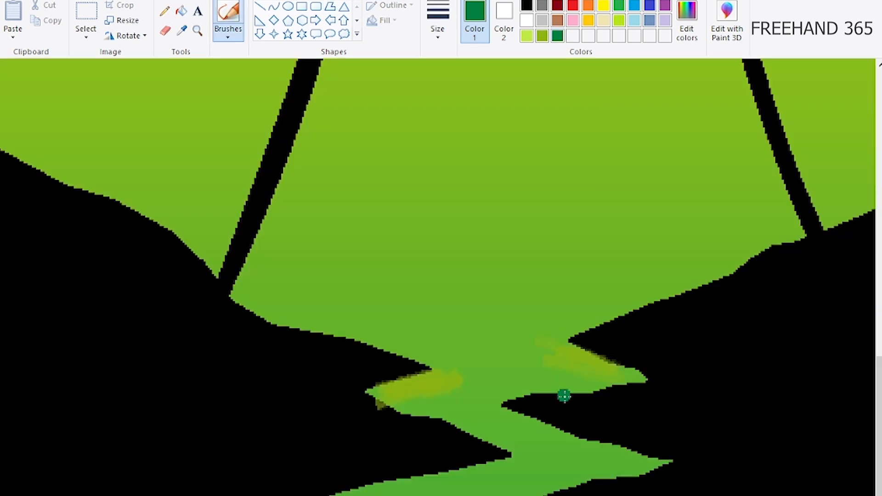
# - Brush dark green shading along both banks of the zigzag river between the hills
pyautogui.moveTo(563, 393)
pyautogui.mouseDown()
pyautogui.moveTo(637, 375)
pyautogui.moveTo(558, 386)
pyautogui.mouseUp()
pyautogui.moveTo(451, 371)
pyautogui.mouseDown()
pyautogui.moveTo(442, 374)
pyautogui.moveTo(453, 370)
pyautogui.mouseUp()
pyautogui.moveTo(506, 411); pyautogui.dragTo(661, 465)
pyautogui.moveTo(508, 462)
pyautogui.mouseDown()
pyautogui.moveTo(388, 489)
pyautogui.moveTo(510, 464)
pyautogui.moveTo(400, 488)
pyautogui.mouseUp()
pyautogui.scroll(-3, 429, 389)
pyautogui.moveTo(494, 390)
pyautogui.mouseDown()
pyautogui.moveTo(553, 404)
pyautogui.moveTo(579, 429)
pyautogui.moveTo(558, 457)
pyautogui.mouseUp()
pyautogui.moveTo(298, 491)
pyautogui.mouseDown()
pyautogui.moveTo(445, 459)
pyautogui.moveTo(284, 495)
pyautogui.mouseUp()
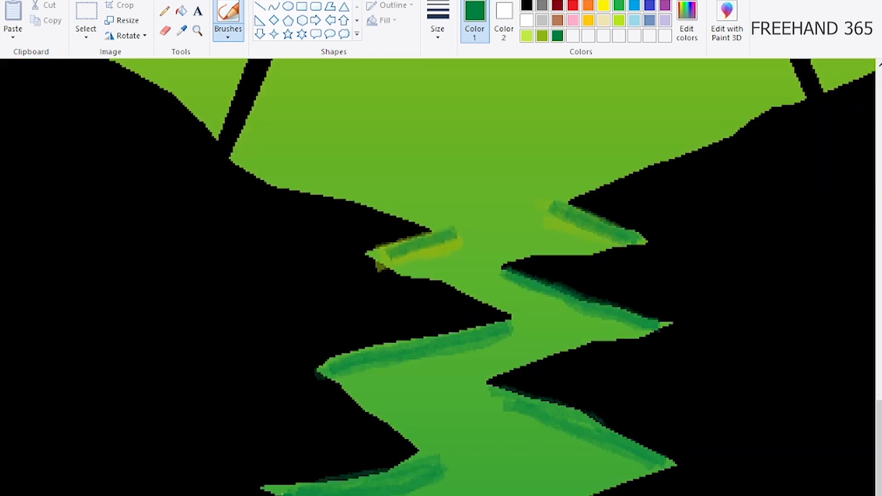
# - Brush olive-green highlights beside the dark green shading on the lower river banks
pyautogui.click(542, 36)
pyautogui.moveTo(349, 491)
pyautogui.mouseDown()
pyautogui.moveTo(441, 459)
pyautogui.moveTo(312, 494)
pyautogui.mouseUp()
pyautogui.moveTo(349, 372); pyautogui.dragTo(444, 347)
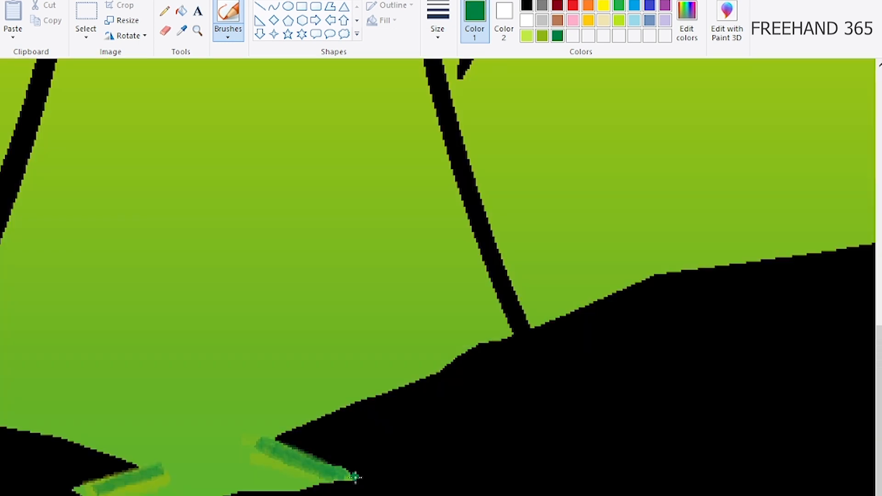
# - Brush dark green ridge lines across the black hills on both sides, running outward from the river bends
pyautogui.moveTo(356, 478)
pyautogui.mouseDown()
pyautogui.moveTo(499, 446)
pyautogui.moveTo(336, 484)
pyautogui.moveTo(573, 425)
pyautogui.moveTo(355, 463)
pyautogui.moveTo(384, 467)
pyautogui.moveTo(368, 460)
pyautogui.moveTo(406, 464)
pyautogui.moveTo(345, 469)
pyautogui.moveTo(298, 460)
pyautogui.moveTo(331, 458)
pyautogui.moveTo(369, 475)
pyautogui.moveTo(627, 416)
pyautogui.mouseUp()
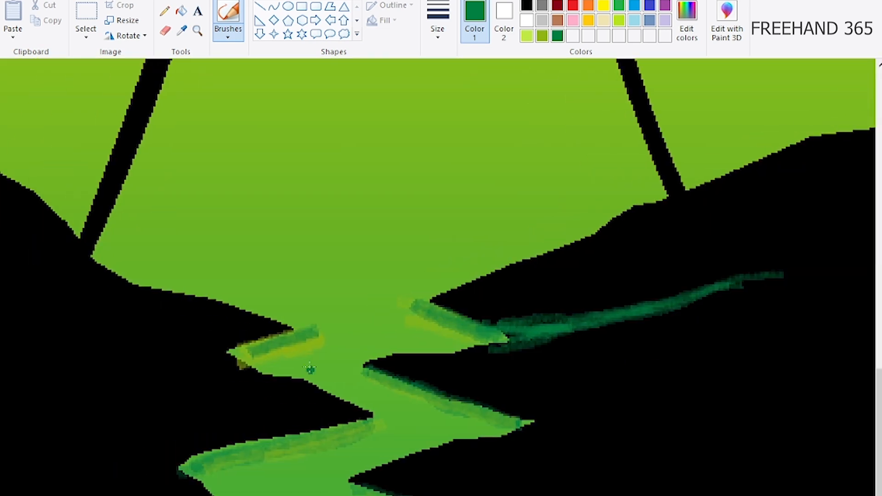
pyautogui.moveTo(250, 349)
pyautogui.mouseDown()
pyautogui.moveTo(112, 315)
pyautogui.moveTo(197, 350)
pyautogui.moveTo(229, 356)
pyautogui.moveTo(45, 293)
pyautogui.moveTo(303, 395)
pyautogui.mouseUp()
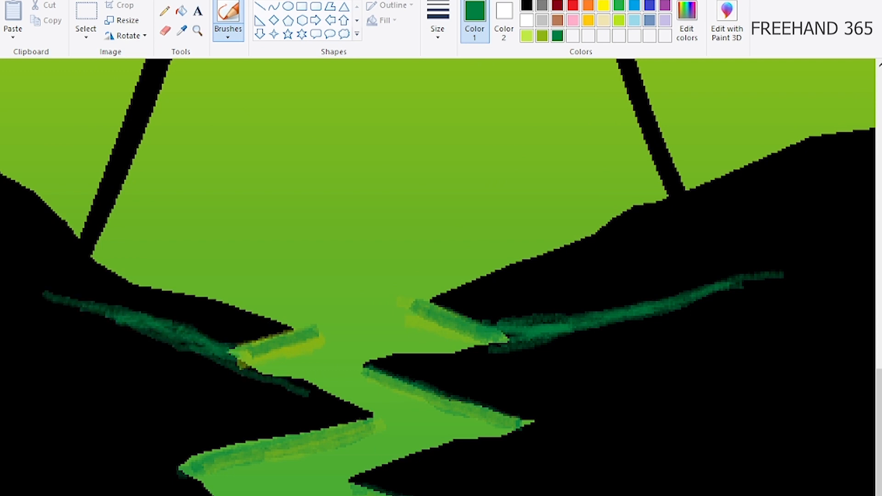
pyautogui.scroll(-3, 369, 325)
pyautogui.moveTo(369, 325)
pyautogui.mouseDown()
pyautogui.moveTo(673, 242)
pyautogui.moveTo(404, 321)
pyautogui.moveTo(726, 246)
pyautogui.moveTo(386, 345)
pyautogui.moveTo(666, 262)
pyautogui.moveTo(789, 238)
pyautogui.mouseUp()
pyautogui.moveTo(250, 373)
pyautogui.mouseDown()
pyautogui.moveTo(189, 337)
pyautogui.moveTo(227, 374)
pyautogui.moveTo(203, 364)
pyautogui.moveTo(65, 255)
pyautogui.moveTo(246, 405)
pyautogui.moveTo(163, 324)
pyautogui.moveTo(80, 270)
pyautogui.mouseUp()
pyautogui.moveTo(380, 486)
pyautogui.mouseDown()
pyautogui.moveTo(669, 383)
pyautogui.moveTo(384, 492)
pyautogui.moveTo(746, 365)
pyautogui.moveTo(386, 489)
pyautogui.mouseUp()
pyautogui.scroll(-2, 447, 450)
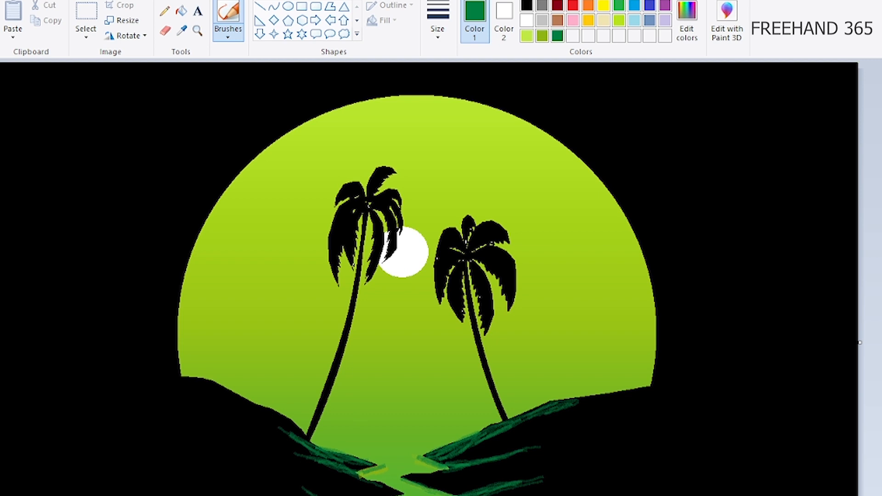
# - Set up a thin white plain brush and dot a tiny star in the sky above the right palm
pyautogui.click(526, 20)
pyautogui.click(228, 32)
pyautogui.click(229, 61)
pyautogui.click(438, 29)
pyautogui.click(488, 140)
pyautogui.click(490, 164)
# - Choose a thicker brush size and dot a larger white star in the sky between the two palm crowns
pyautogui.click(435, 43)
pyautogui.click(435, 110)
pyautogui.click(452, 154)
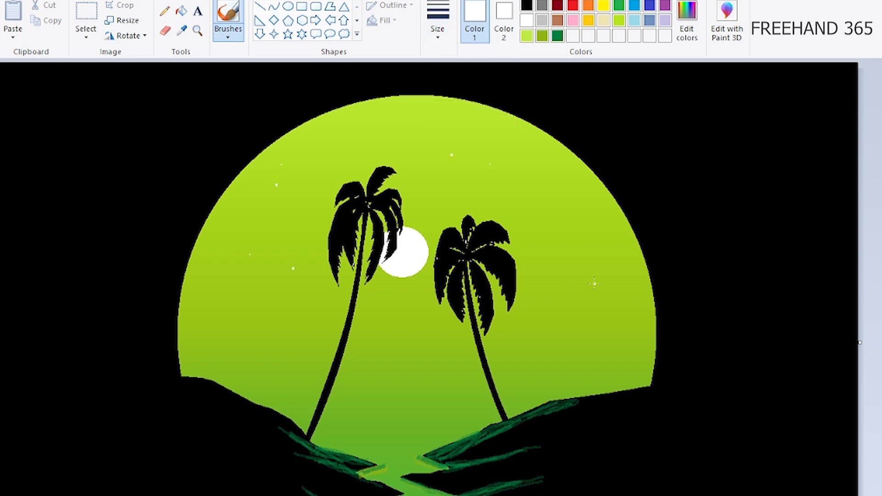